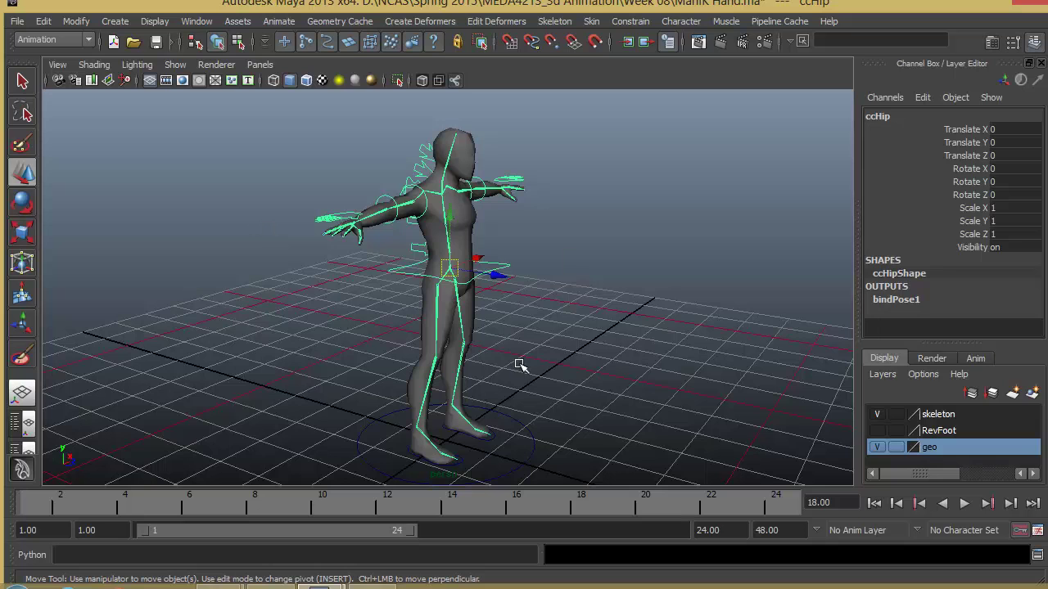
- Try moving the ccHip control down to check how the IK legs bend, and undo the move
left_click_drag(519, 365, 479, 428, "alt")
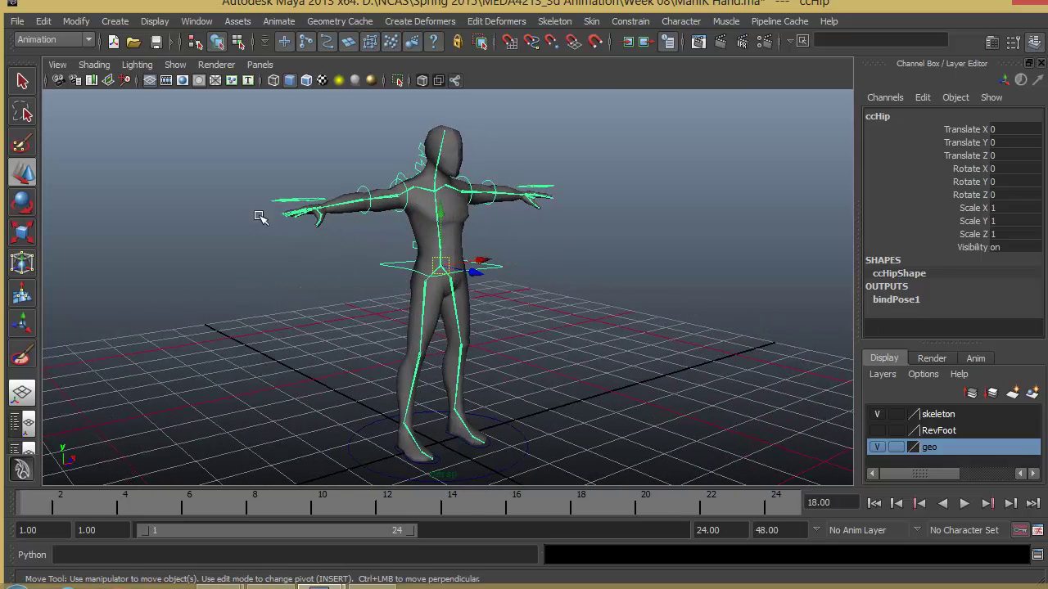
left_click_drag(427, 309, 453, 422, "alt")
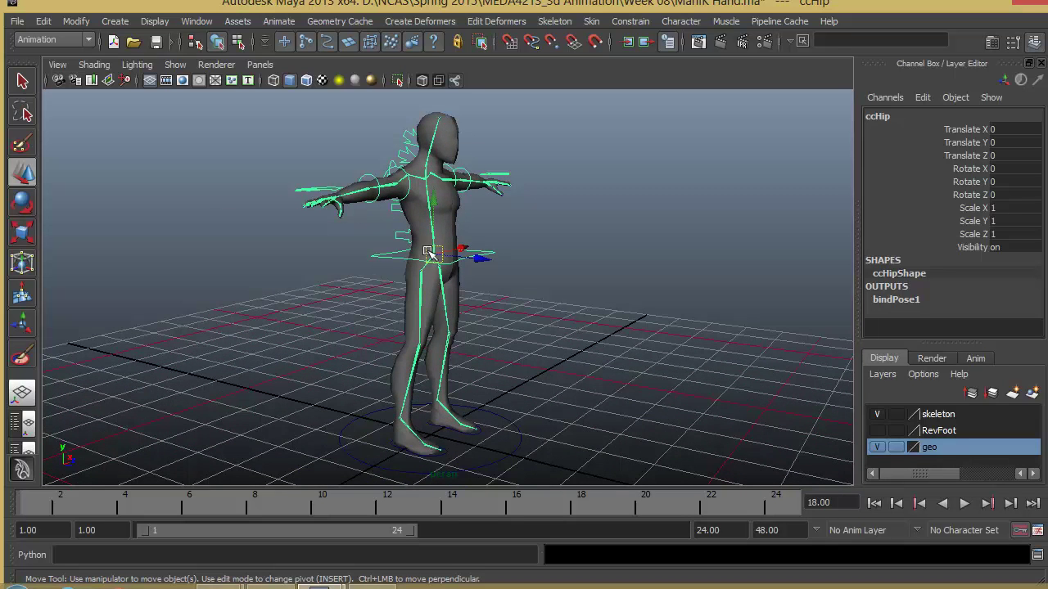
left_click_drag(431, 255, 416, 274)
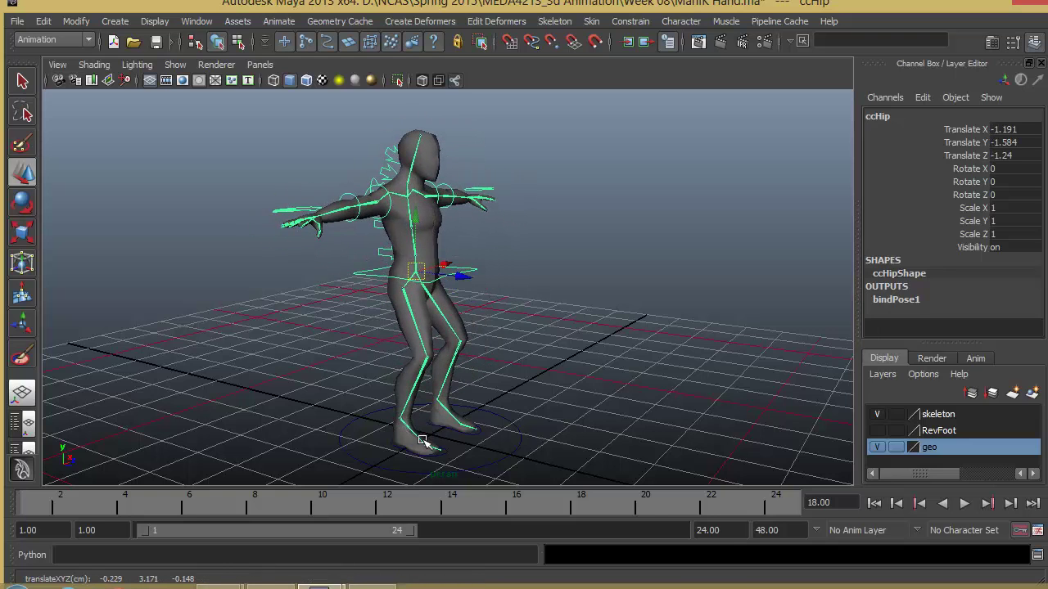
key("ctrl+z")
left_click_drag(463, 333, 393, 315, "alt")
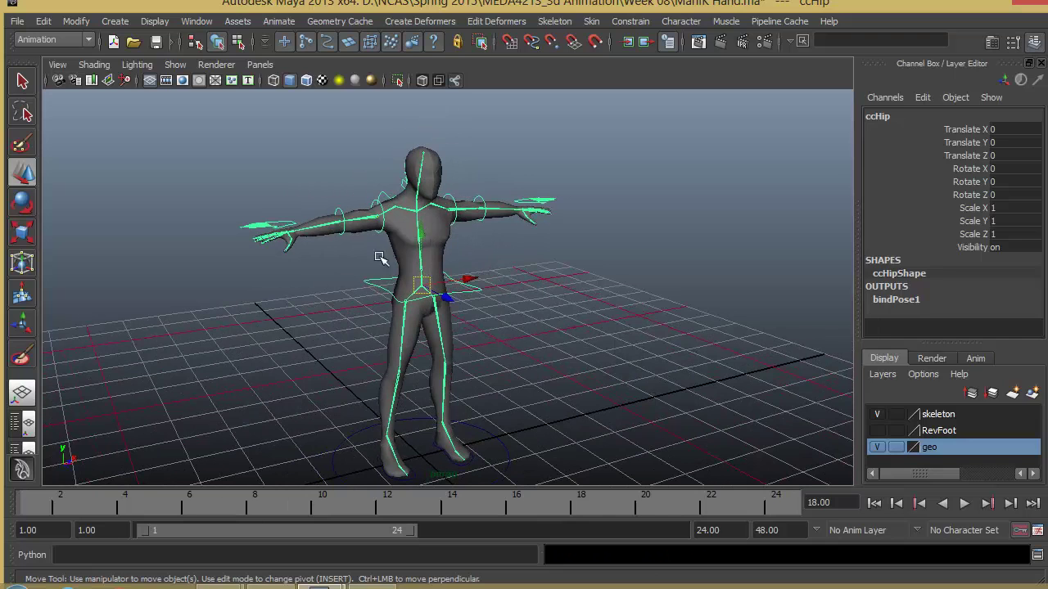
- Try rotating the right arm control and the right elbow control to demonstrate forward kinematics
left_click(377, 214)
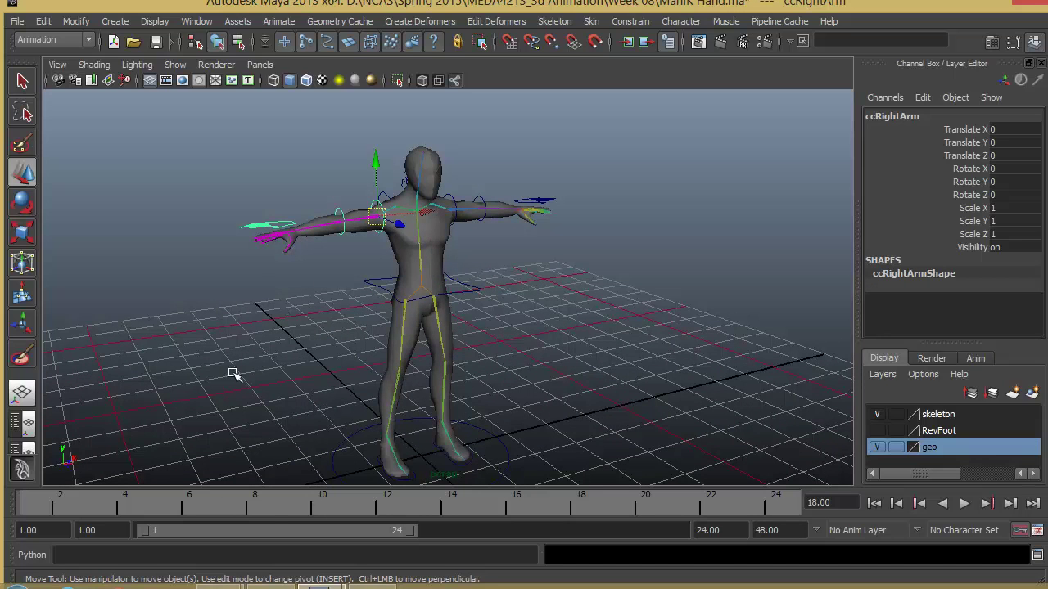
key("e")
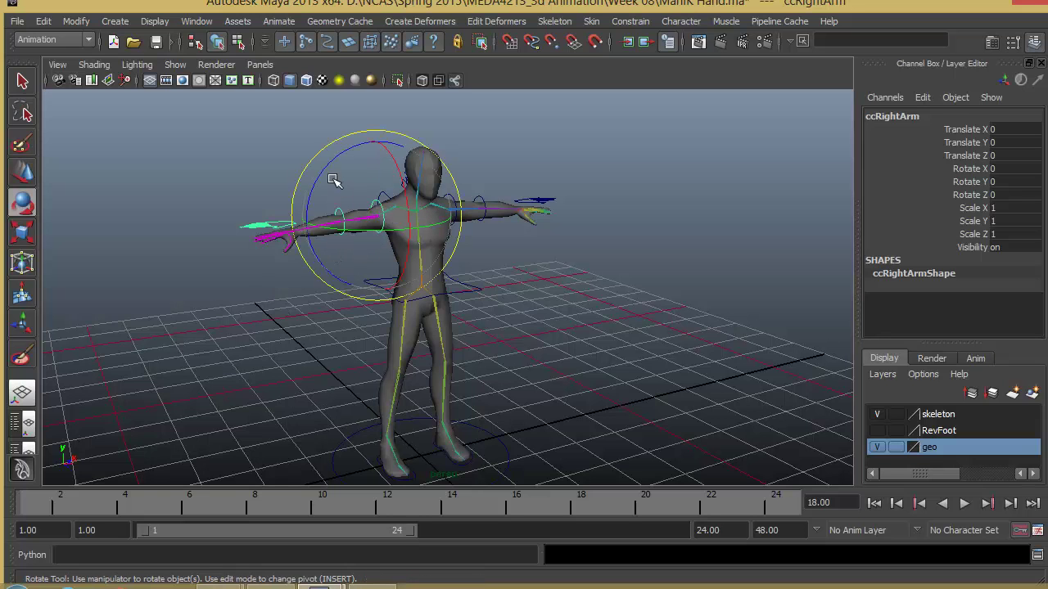
left_click_drag(328, 167, 312, 219)
left_click_drag(334, 274, 280, 234, "alt")
left_click(248, 226)
left_click(363, 266)
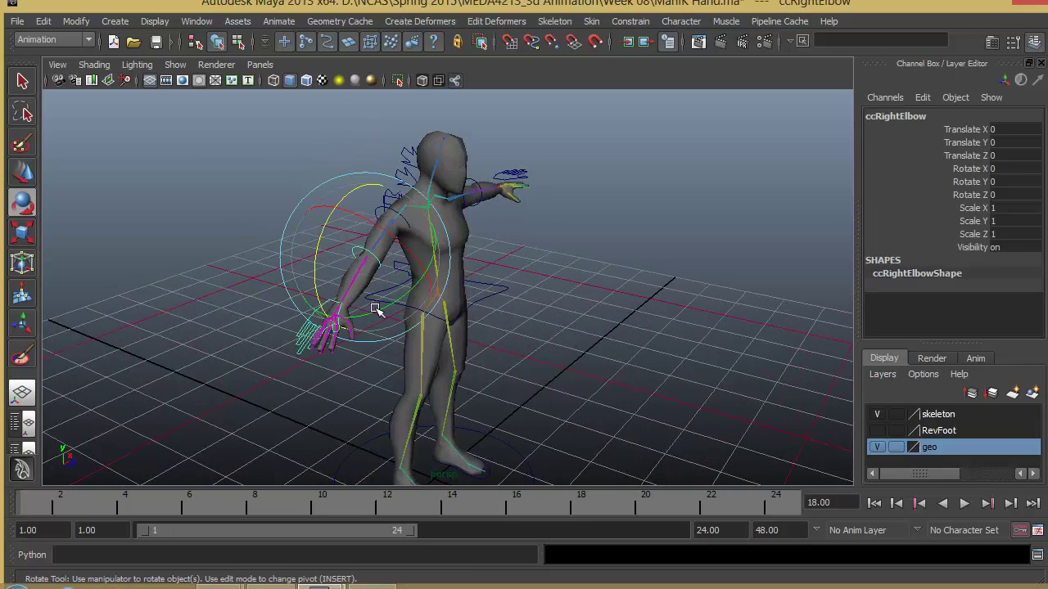
left_click_drag(376, 308, 444, 288)
left_click_drag(445, 288, 366, 188, "alt")
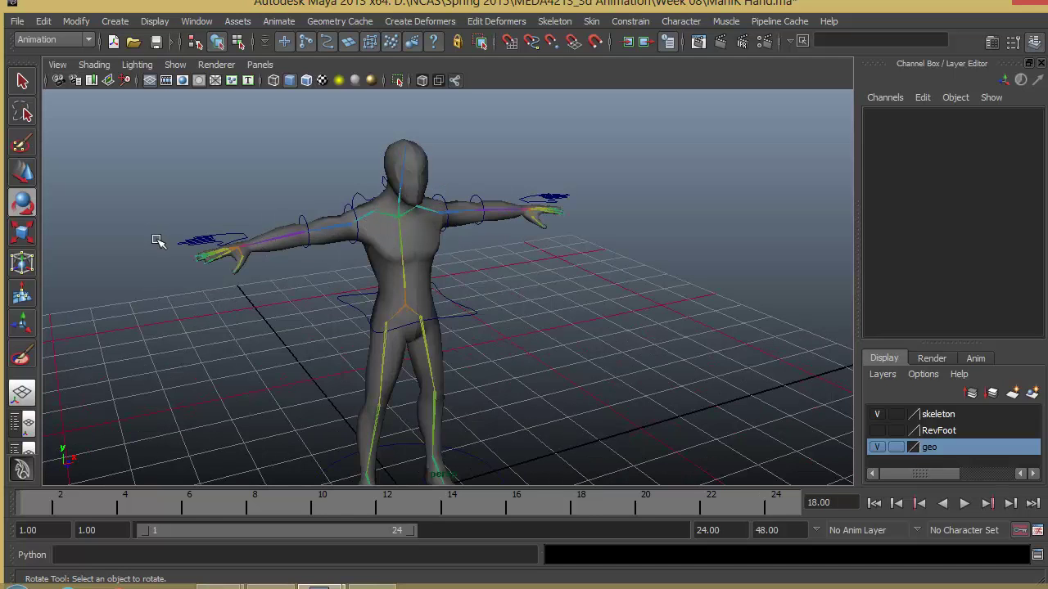
- Create a polygon cube and scale it up into a block beside the character
left_click_drag(431, 381, 450, 243, "alt")
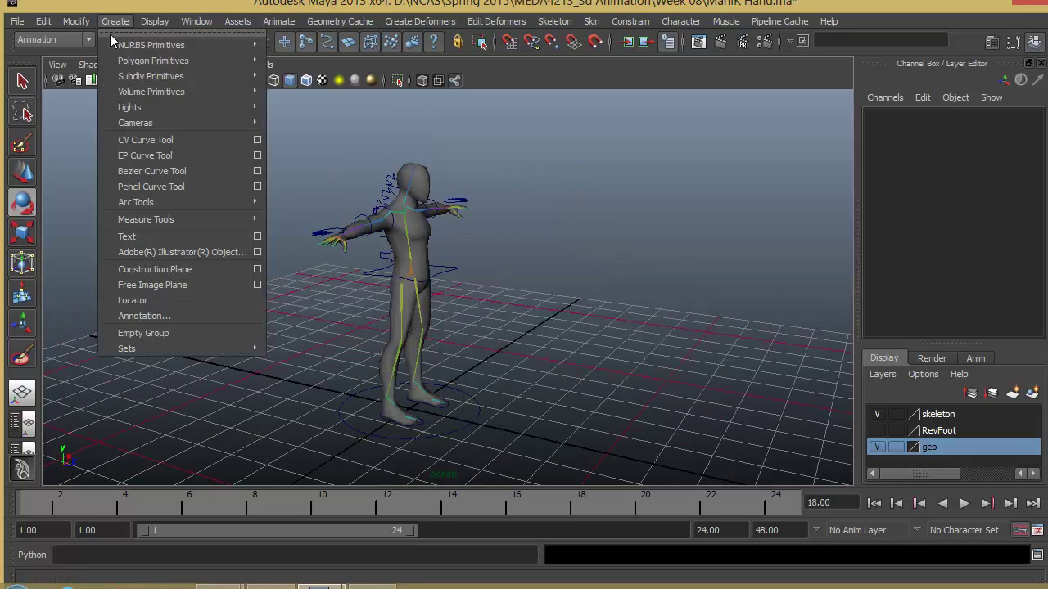
mouse_move(155, 61)
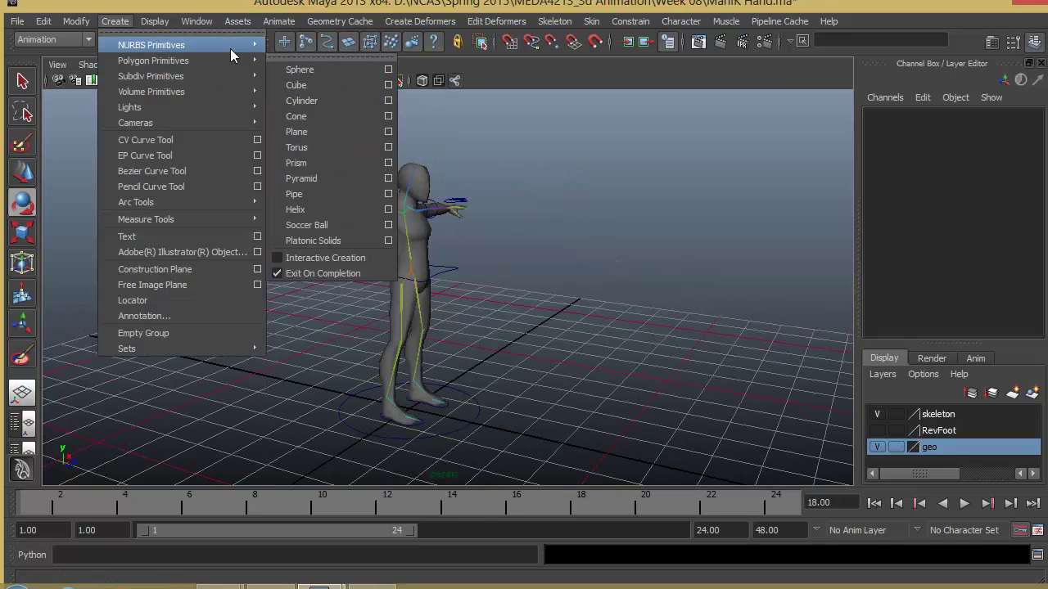
left_click(297, 86)
key("r")
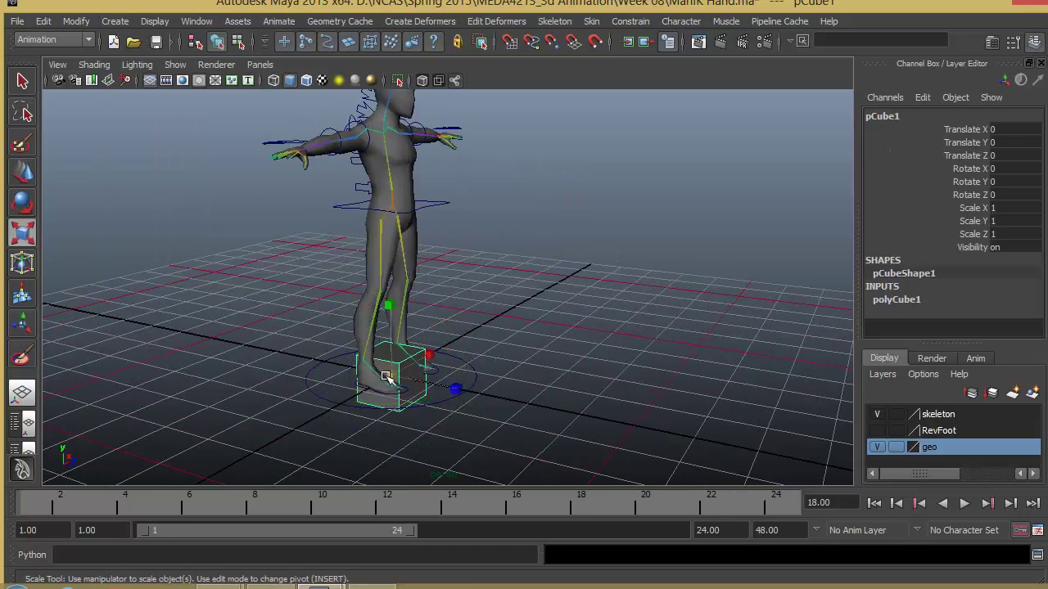
left_click_drag(385, 375, 532, 375)
left_click_drag(455, 388, 418, 379)
left_click_drag(428, 355, 542, 406)
- Place the cube in front of the character at about Y 2.63 and Z 3.02, stretching it to a height scale of about 6.21
key("w")
left_click_drag(496, 354, 531, 242)
key("r")
left_click_drag(496, 199, 496, 165)
middle_click_drag(506, 236, 526, 229, "alt")
key("w")
left_click_drag(507, 230, 506, 210)
left_click_drag(506, 212, 554, 279, "alt")
left_click_drag(564, 222, 477, 260, "alt")
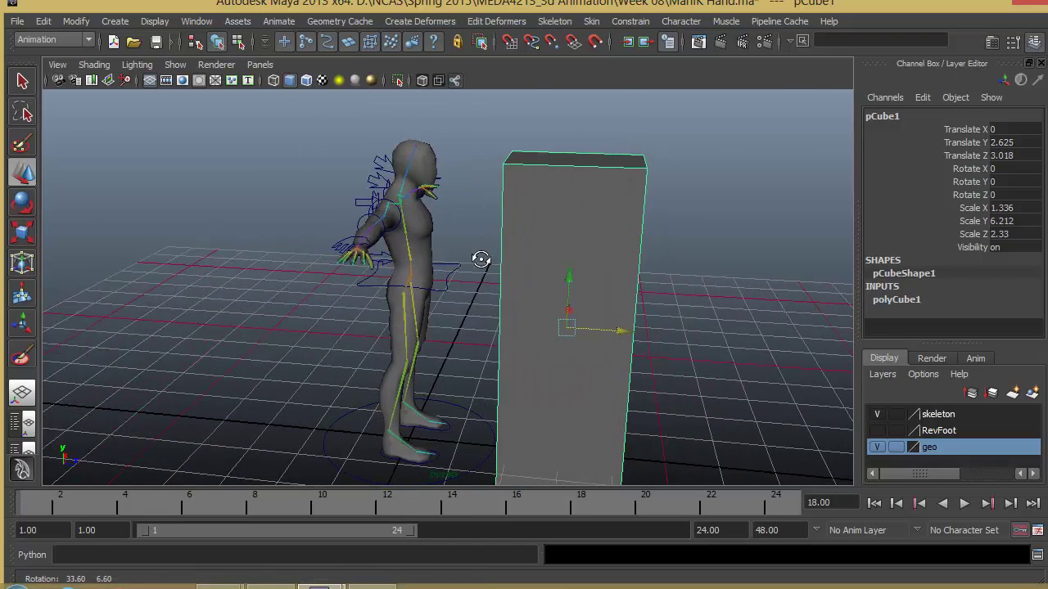
- Rotate both arm controls forward so that the character's hands rest against the block
scroll(434, 229, "up", 3)
left_click(377, 208)
key("e")
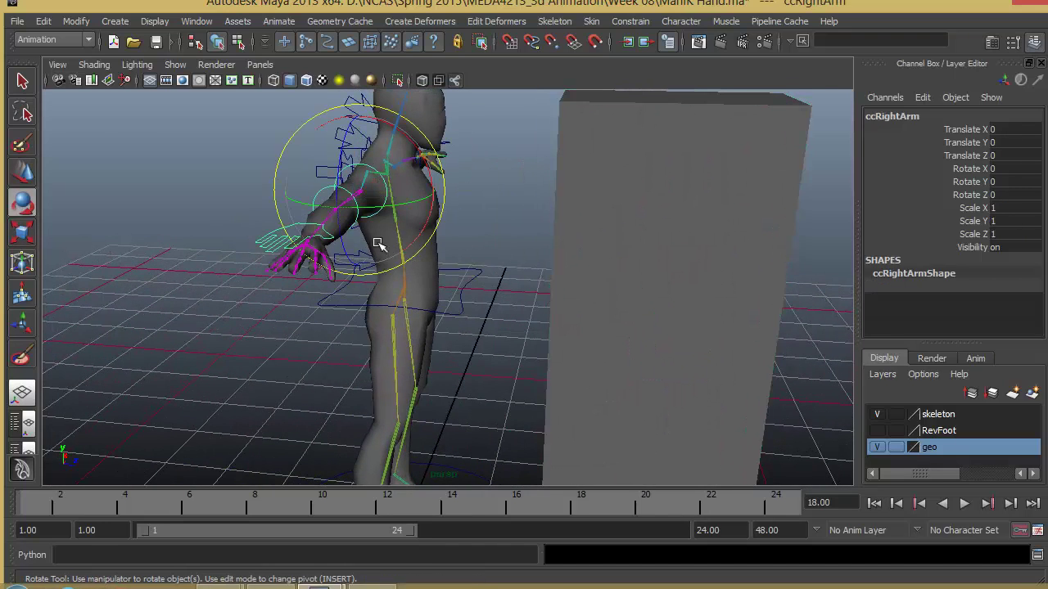
left_click_drag(365, 210, 323, 196)
left_click_drag(398, 267, 503, 299, "alt")
scroll(503, 301, "up", 2)
middle_click_drag(503, 302, 433, 302, "alt")
left_click(584, 204)
left_click_drag(550, 212, 519, 262)
middle_click_drag(519, 262, 486, 336, "alt")
left_click_drag(347, 358, 339, 356, "alt")
left_click_drag(255, 269, 430, 407, "alt")
left_click(425, 400)
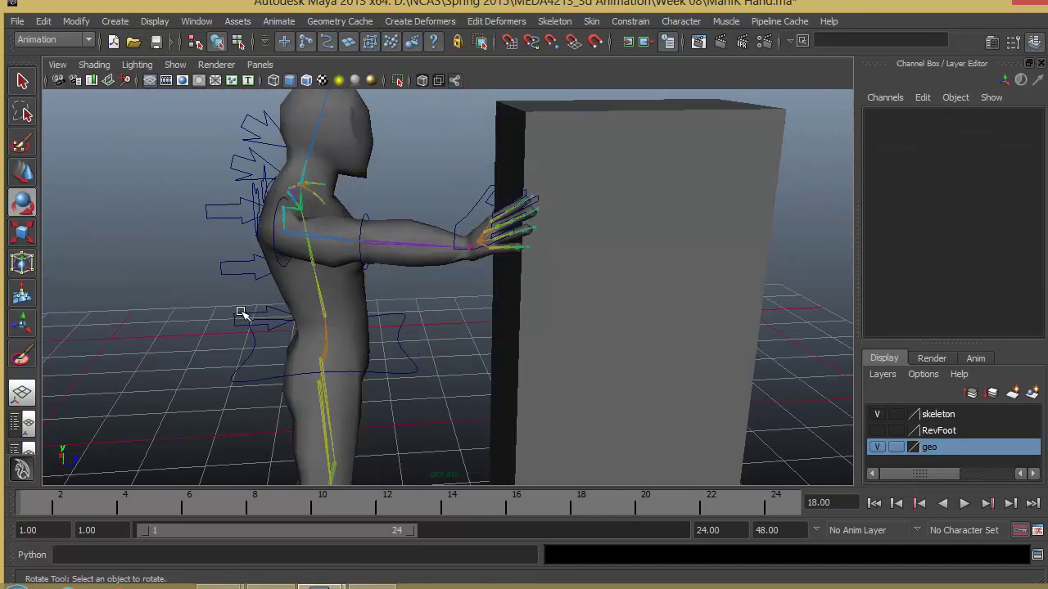
- Try bending the torso forward by rotating ccSpine01 about 21.59 degrees in X, and undo the pose changes
left_click(240, 314)
left_click_drag(273, 251, 532, 288)
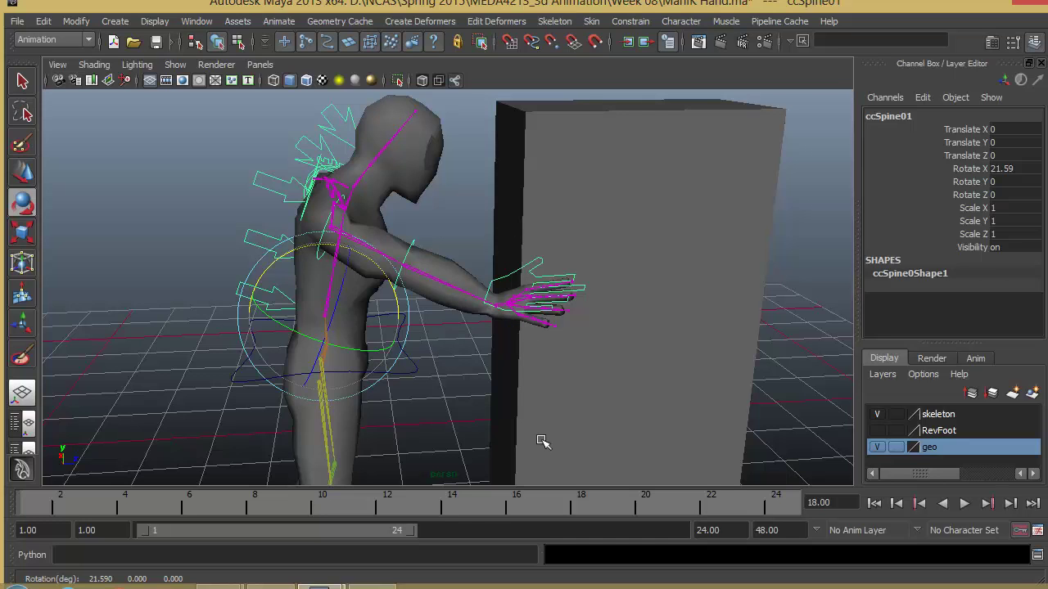
key("ctrl+z")
key("ctrl+z")
key("ctrl+z")
key("ctrl+z")
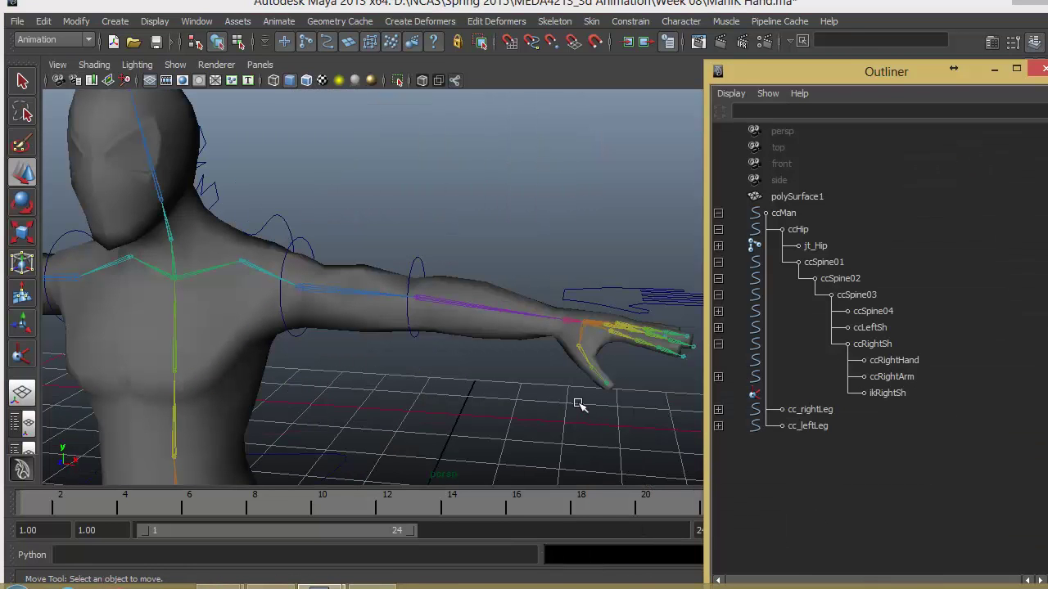
- Select the left arm and left elbow controls and expand ccLeftSh in the Outliner to inspect their hierarchy
left_click_drag(579, 404, 312, 236, "alt")
left_click(295, 254)
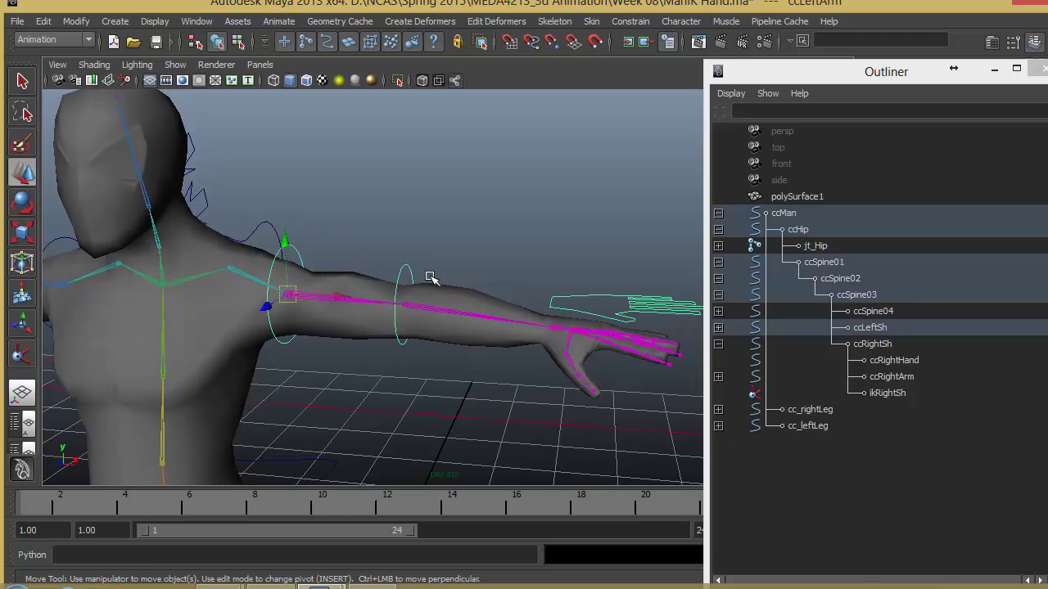
left_click(409, 336)
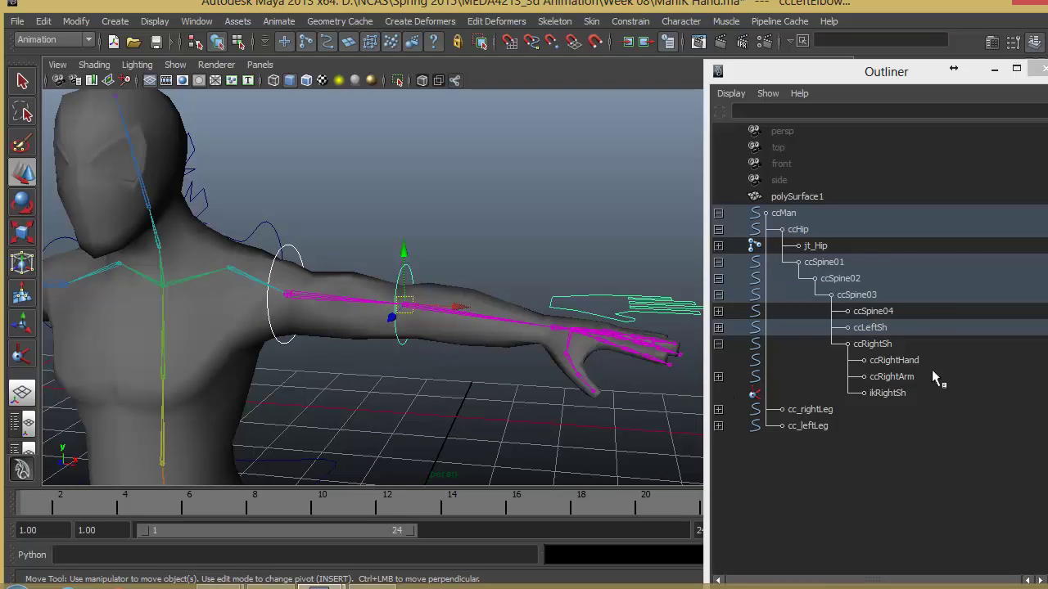
left_click(718, 328)
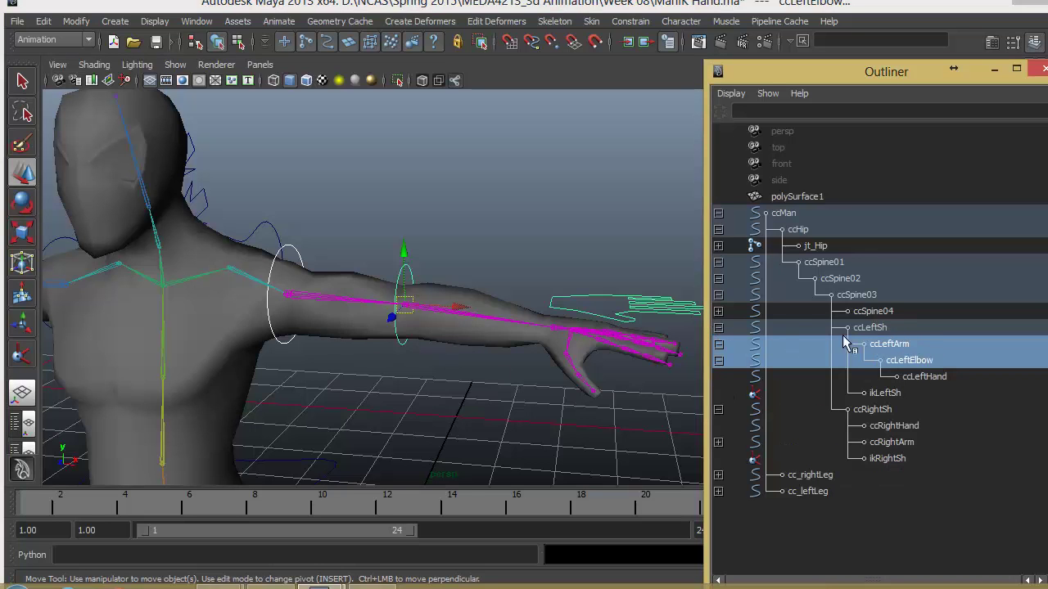
- Undo the parenting of ccLeftHand to ccLeftSh and parent ccLeftHand directly under ccMan instead
left_click(610, 297)
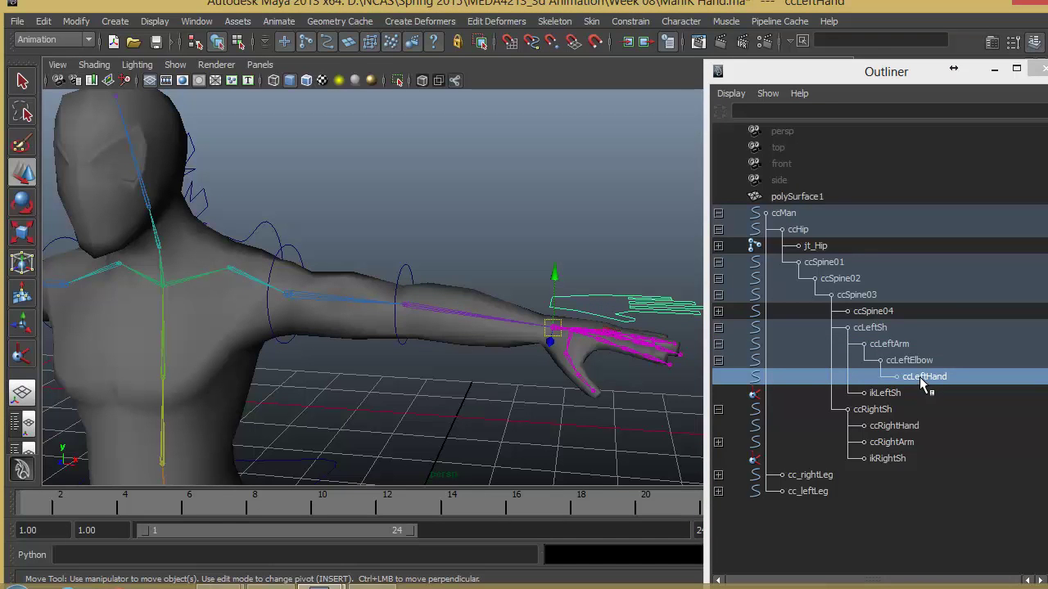
key("ctrl+z")
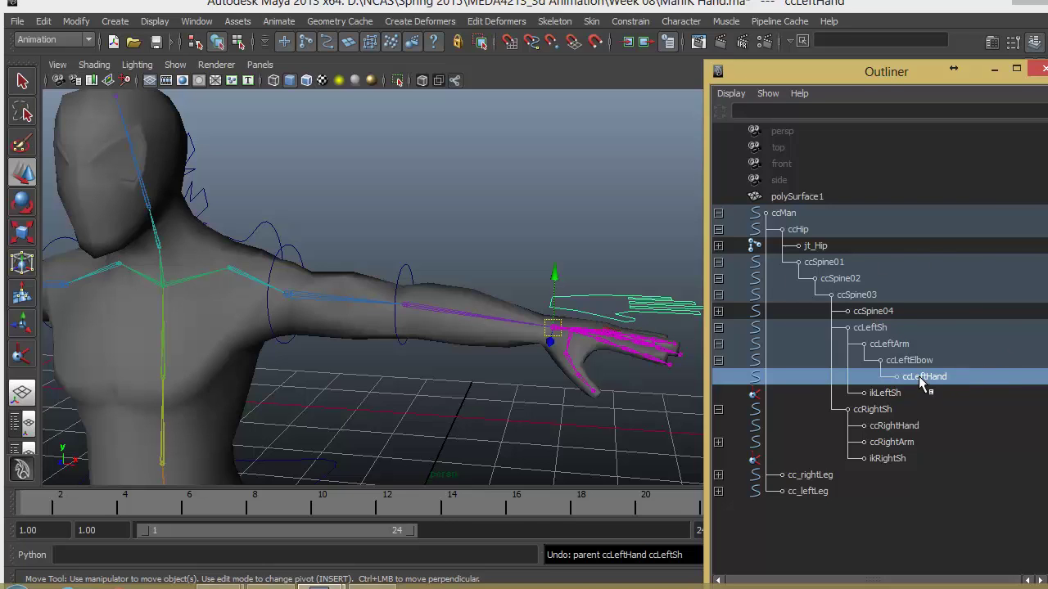
middle_click_drag(918, 375, 839, 225)
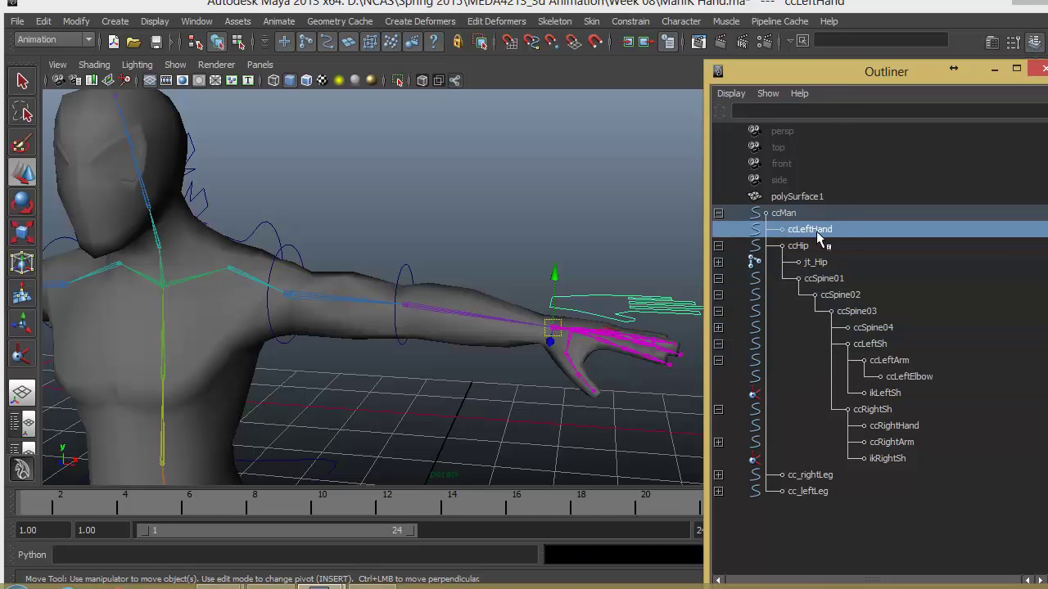
- Delete the ccLeftArm and ccLeftElbow controls from the left arm hierarchy
left_click_drag(859, 78, 891, 76)
left_click_drag(907, 366, 913, 381)
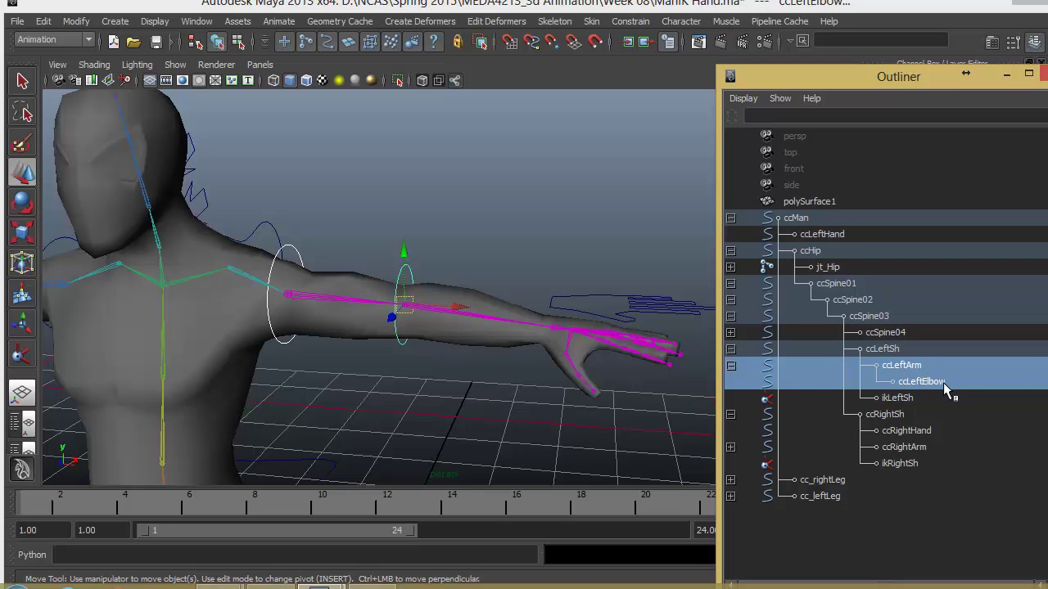
left_click_drag(907, 368, 911, 383)
key("Delete")
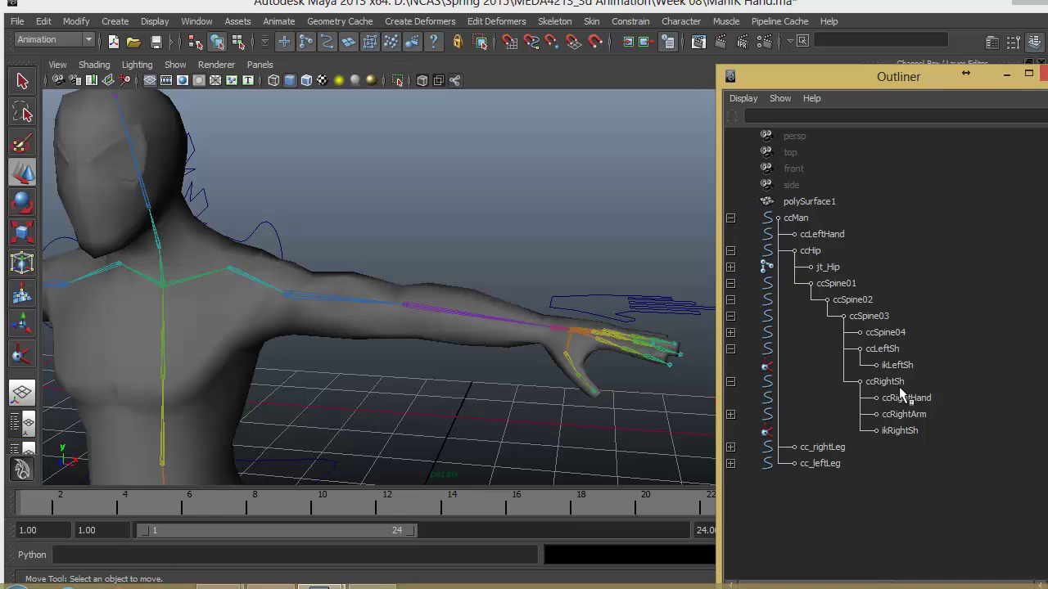
left_click(696, 319)
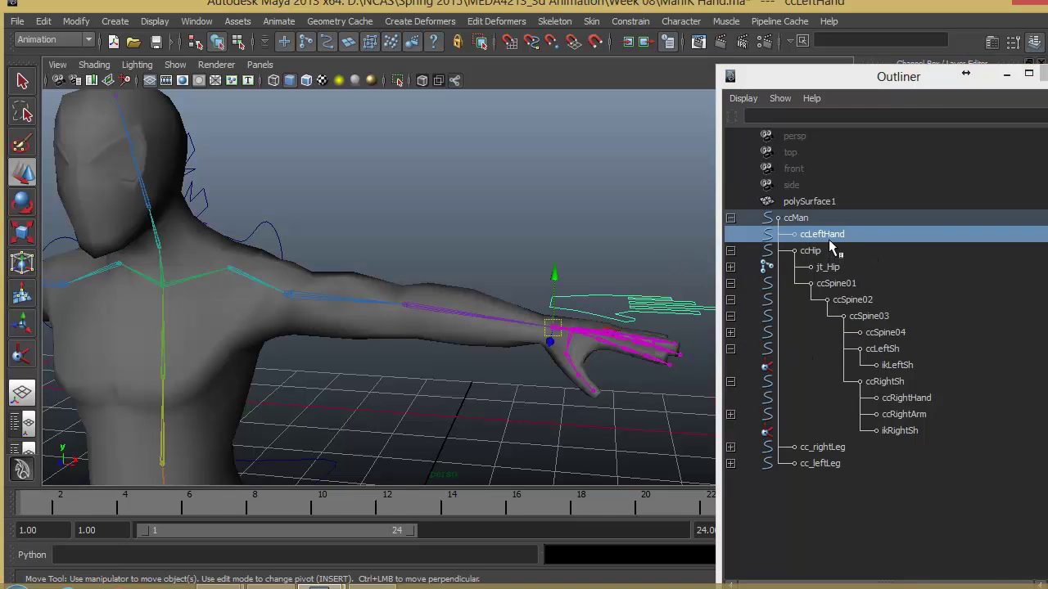
middle_click_drag(460, 390, 439, 415, "alt")
scroll(479, 391, "down", 1)
middle_click_drag(466, 376, 464, 360, "alt")
left_click(354, 395)
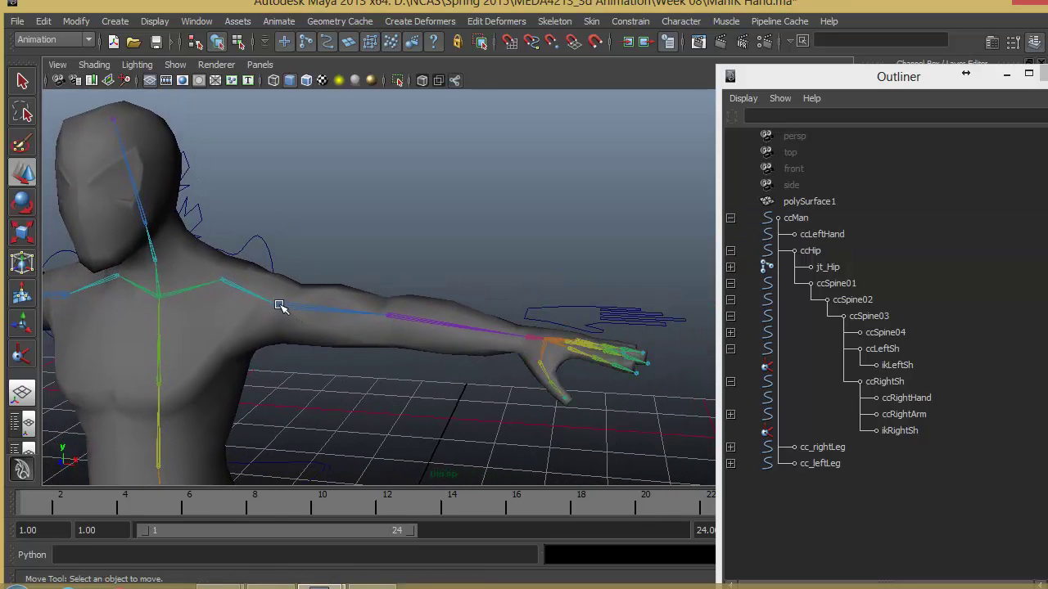
- Configure the IK Handle Tool to use the ikRPsolver solver
left_click_drag(448, 369, 471, 343, "alt")
left_click(554, 21)
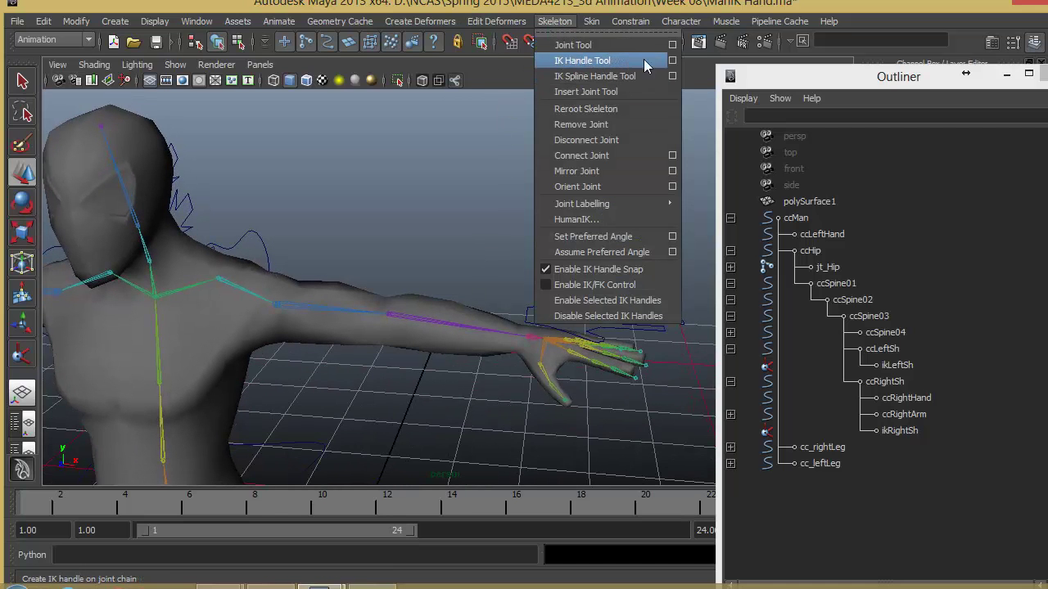
left_click(672, 61)
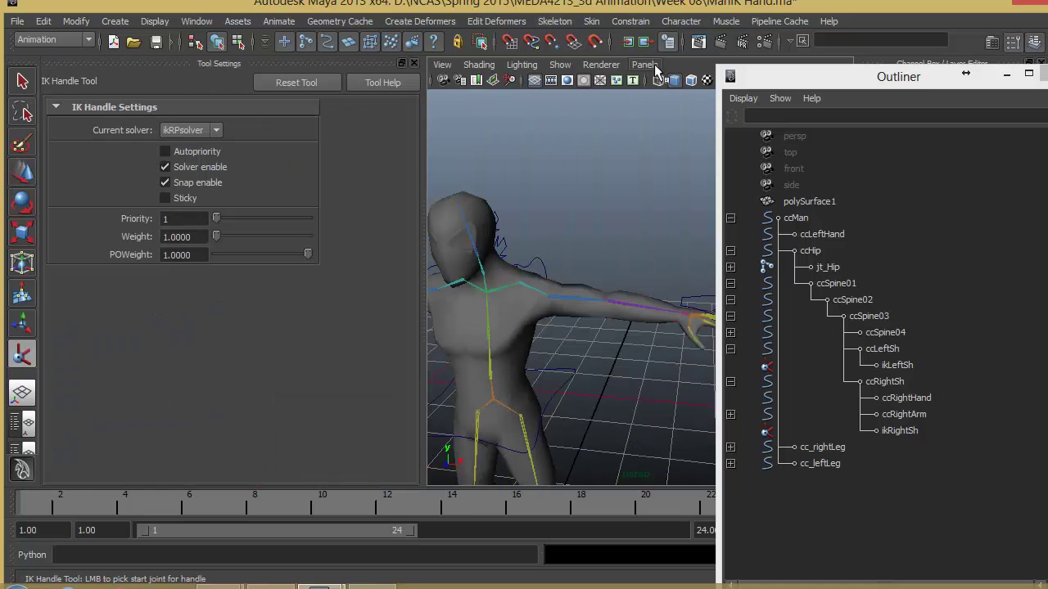
left_click(174, 130)
left_click(179, 157)
middle_click_drag(565, 315, 537, 282, "alt")
left_click(413, 63)
- Create an IK handle running from the left upper-arm joint to the left wrist joint
right_click_drag(271, 287, 352, 296, "alt")
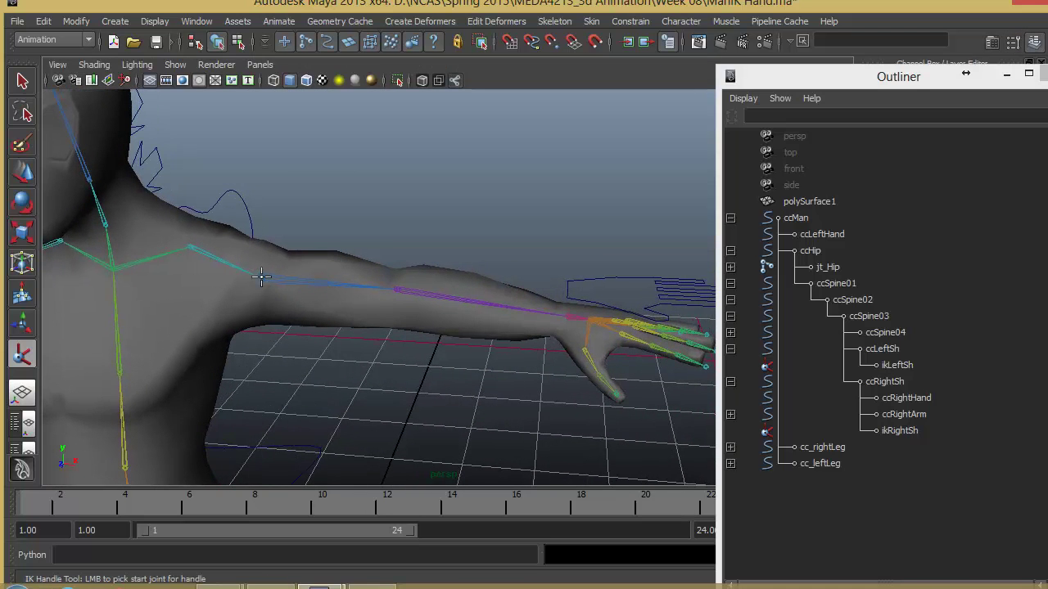
left_click(261, 278)
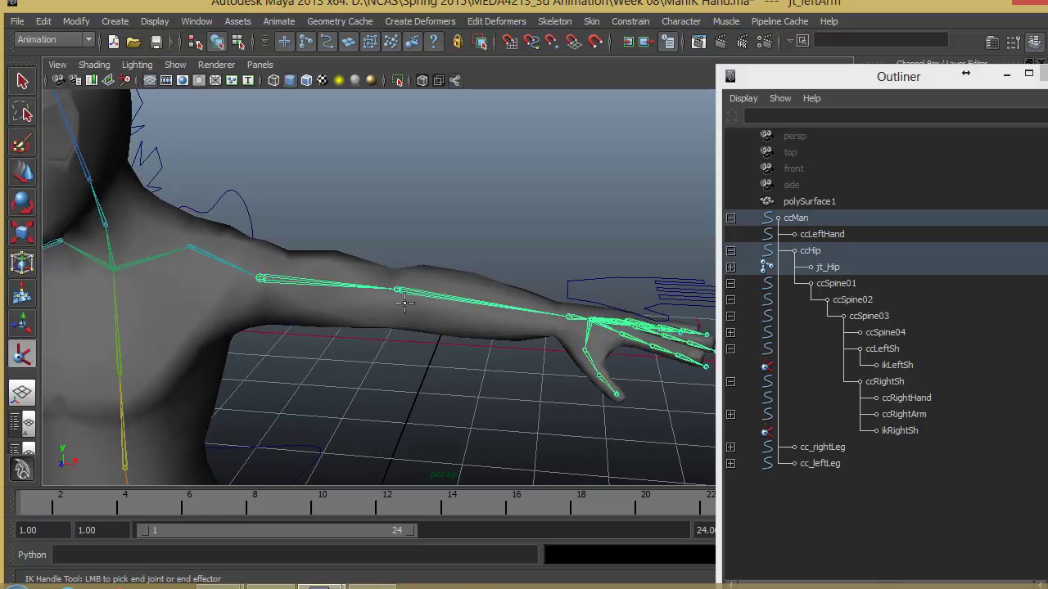
left_click(569, 316)
- Try moving the left arm's IK handle to test the arm's bending, and undo the move
right_click_drag(550, 360, 225, 340, "alt")
middle_click_drag(423, 358, 406, 376, "alt")
mouse_move(473, 338)
left_mouse_down()
mouse_move(475, 322)
mouse_move(444, 306)
mouse_move(502, 297)
mouse_move(542, 332)
mouse_move(494, 354)
mouse_move(478, 319)
left_mouse_up()
key("ctrl+z")
left_click_drag(424, 368, 418, 415, "alt")
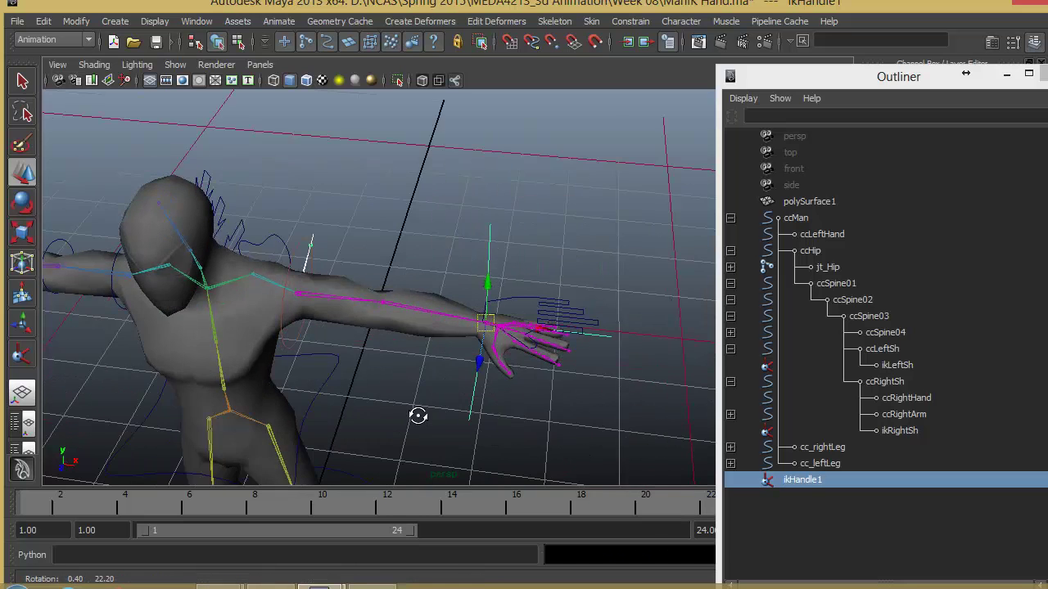
- Try rotating the ccLeftHand control about its Y axis to test the wrist, undo the rotations and clear the selection
right_click_drag(418, 414, 553, 352, "alt")
left_click(569, 324)
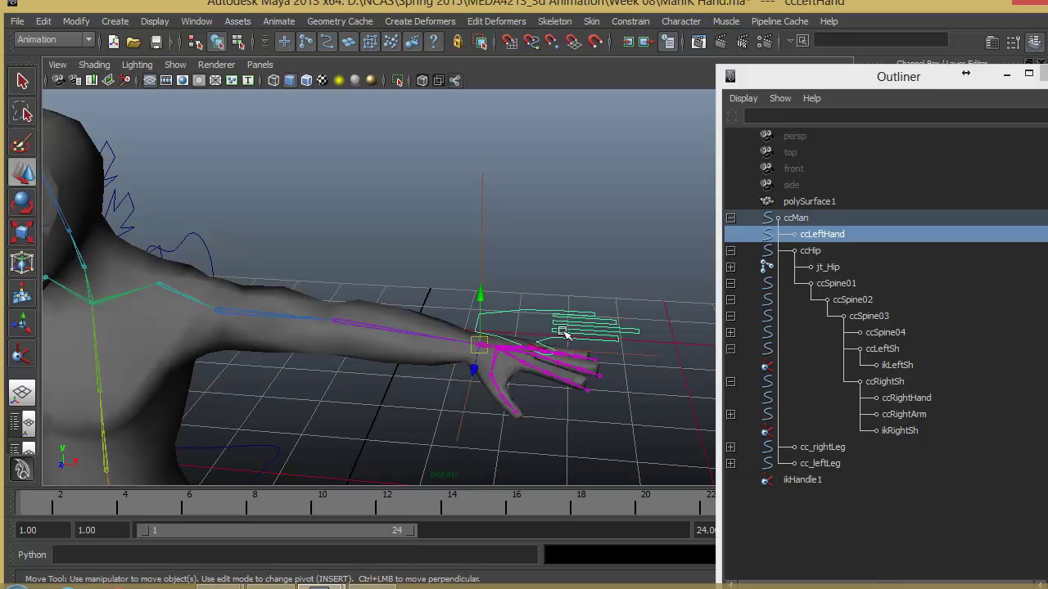
key("e")
left_click_drag(517, 293, 478, 293)
key("ctrl+z")
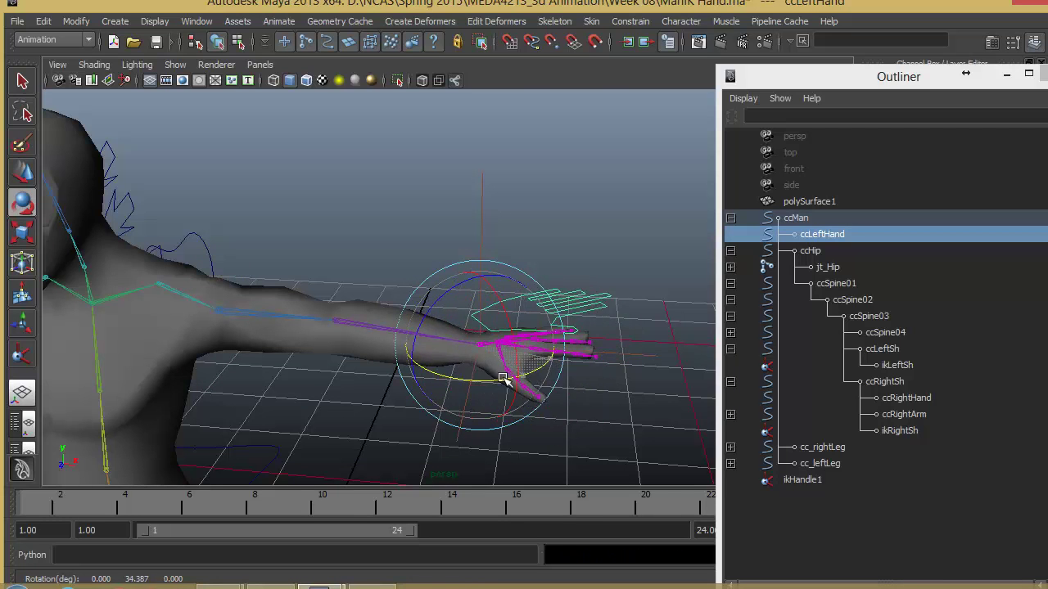
key("ctrl+z")
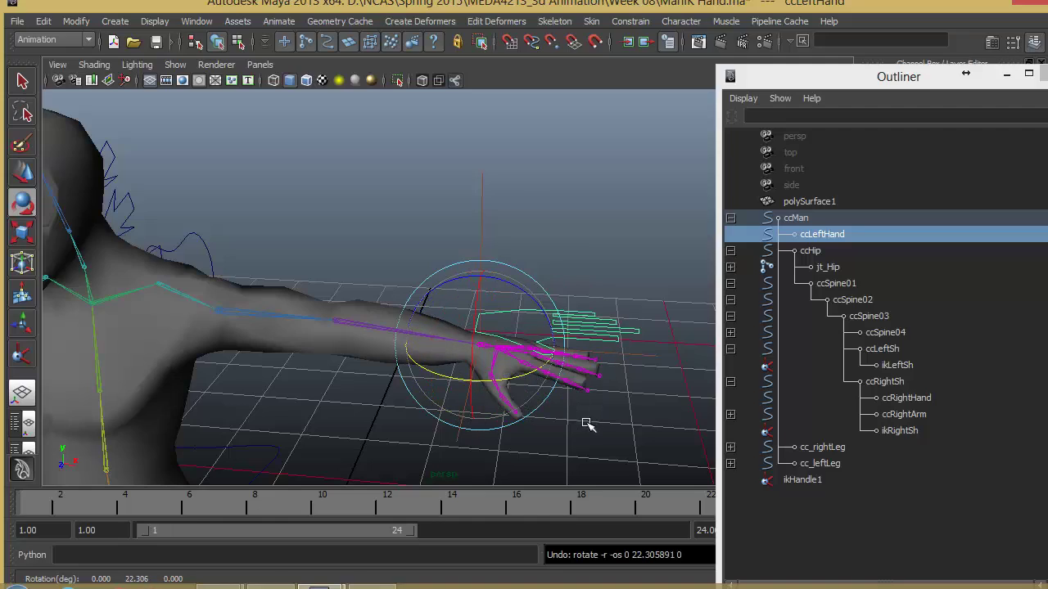
left_click_drag(578, 431, 514, 251, "alt")
left_click(442, 182)
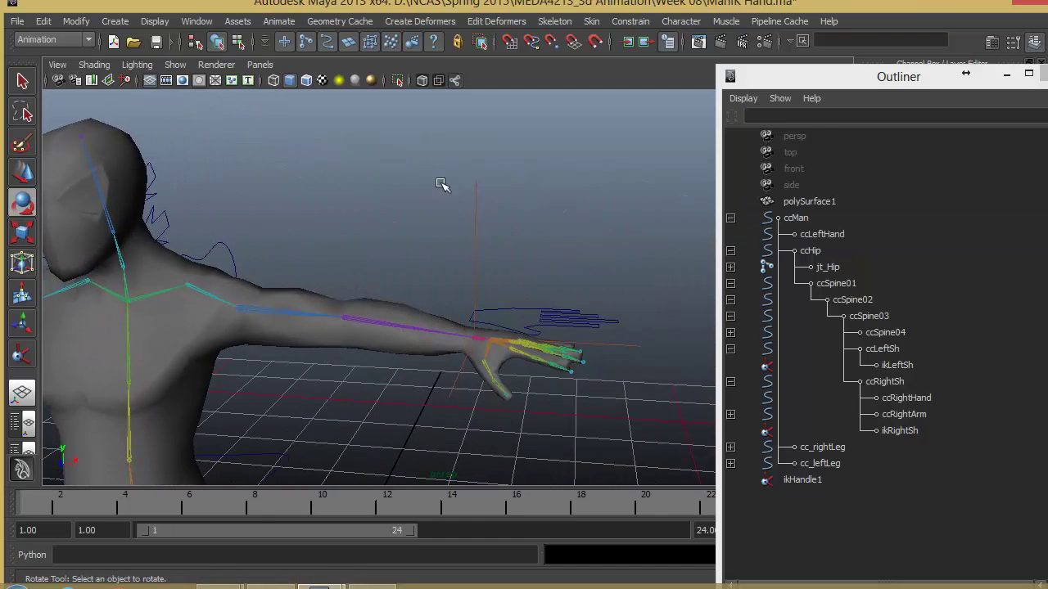
- Parent the left arm's IK handle under the ccLeftHand control and clear the selection
left_click(474, 217)
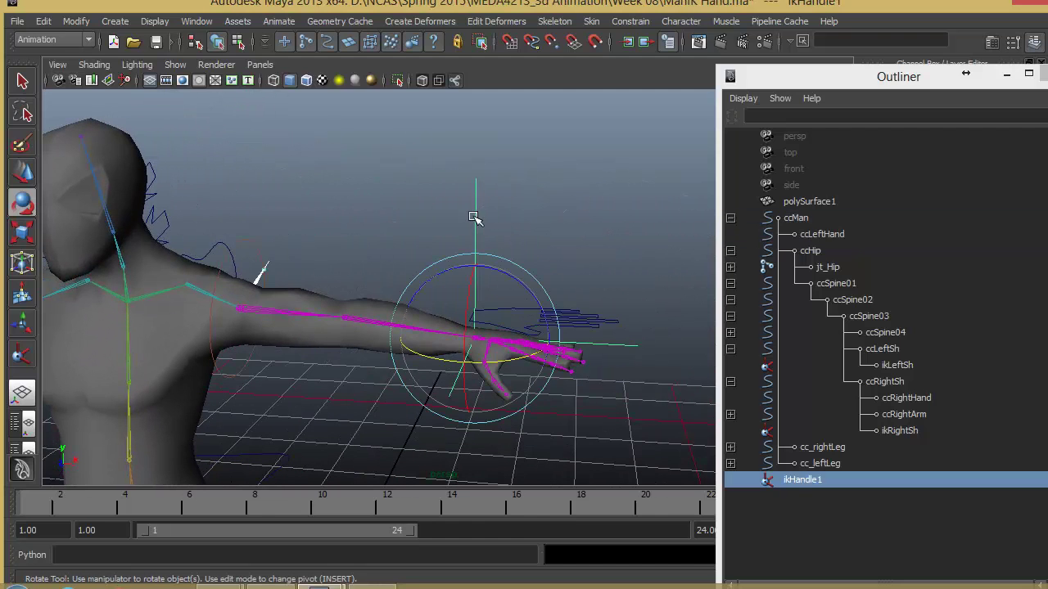
left_click(581, 313)
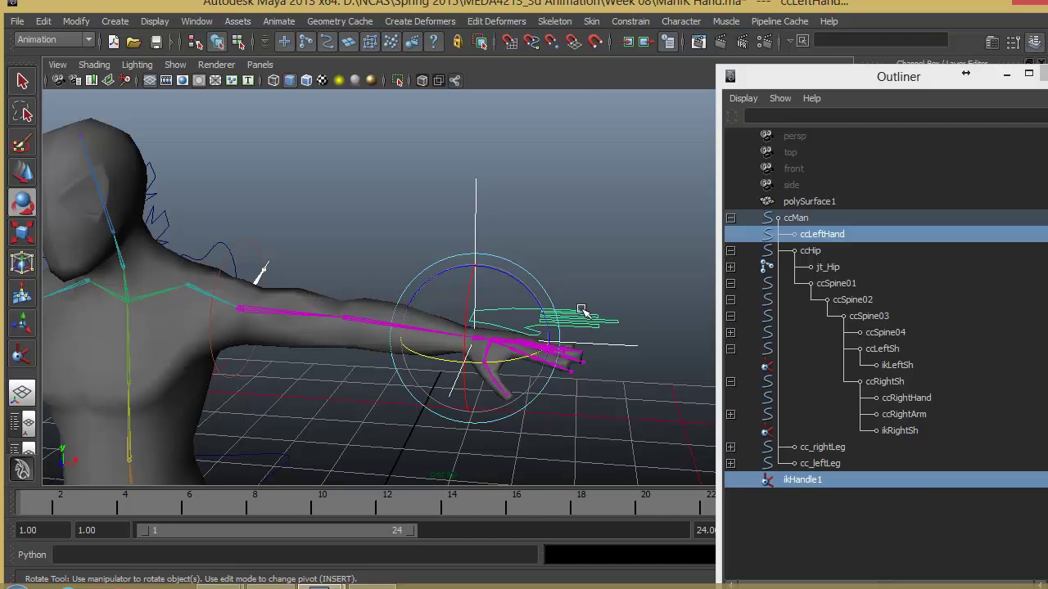
left_click(570, 260)
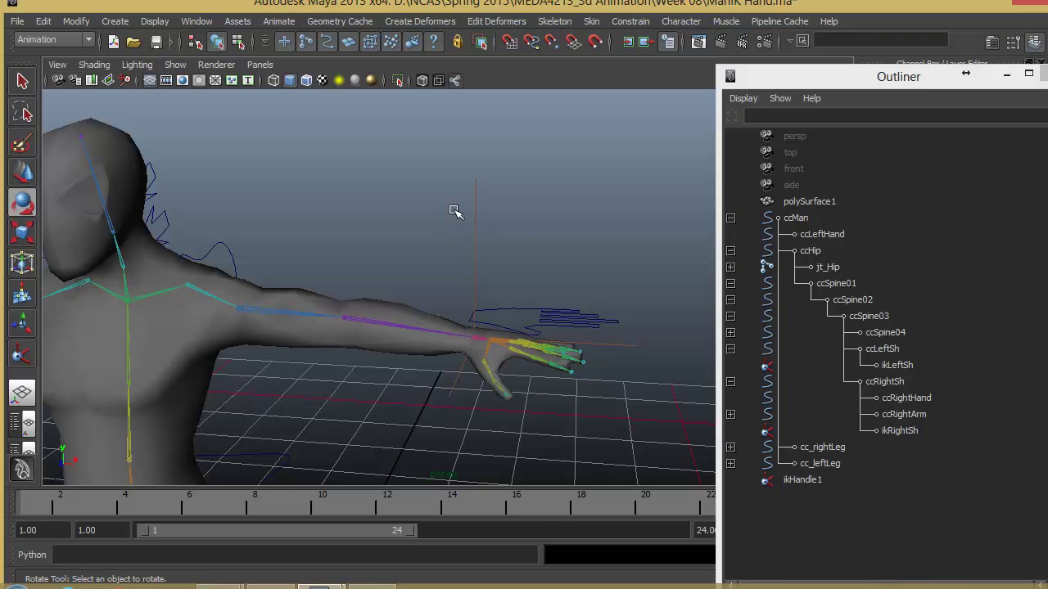
left_click_drag(491, 211, 537, 262)
left_click(585, 319, "shift")
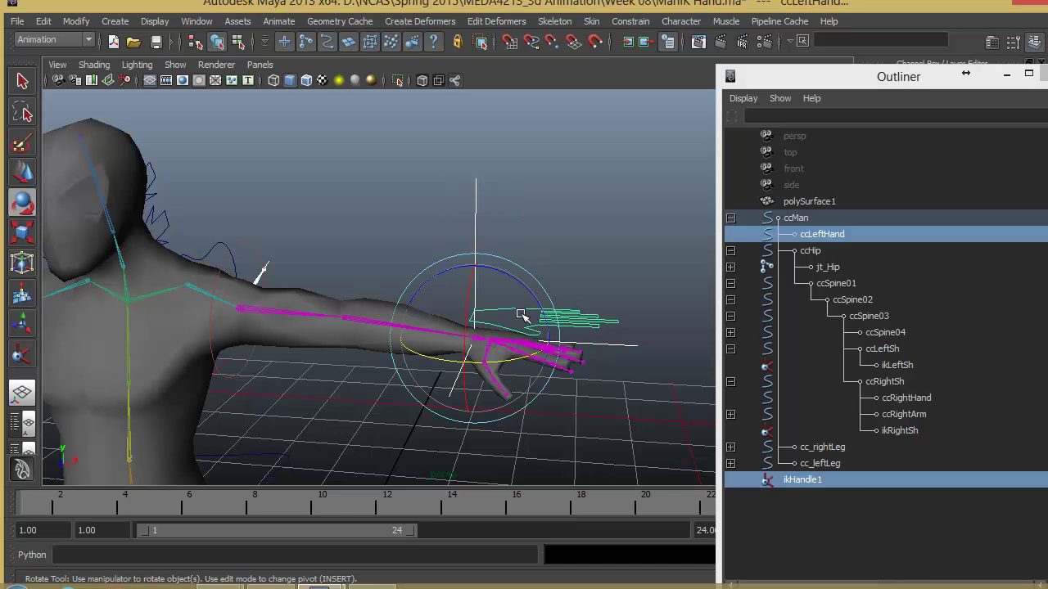
key("p")
left_click(590, 341)
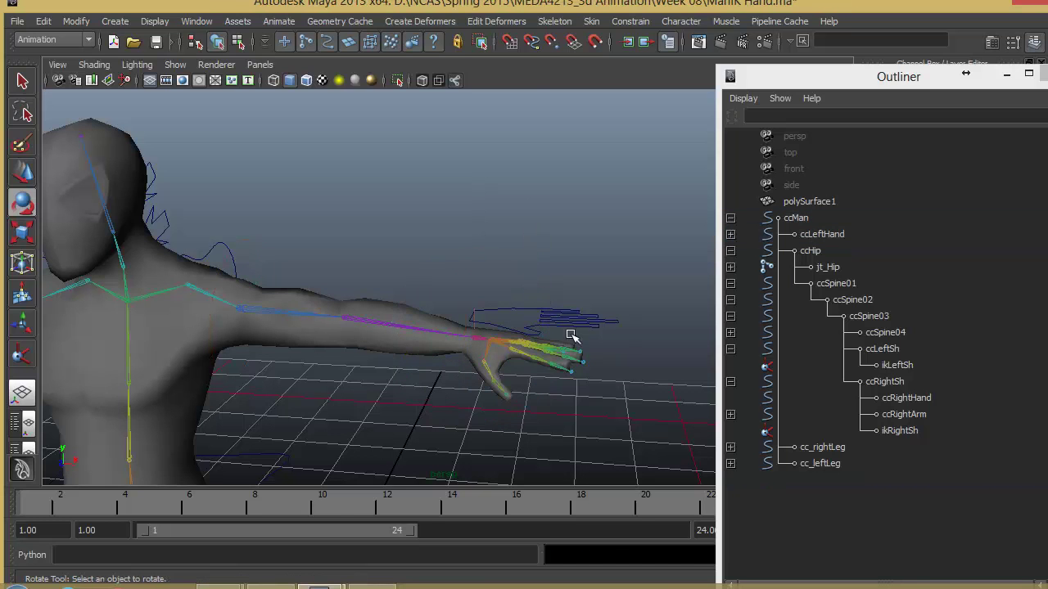
- Try rotating the ccLeftHand control to test the wrist, undo the rotations and deselect it
left_click_drag(590, 340, 568, 319, "alt")
left_click(580, 326)
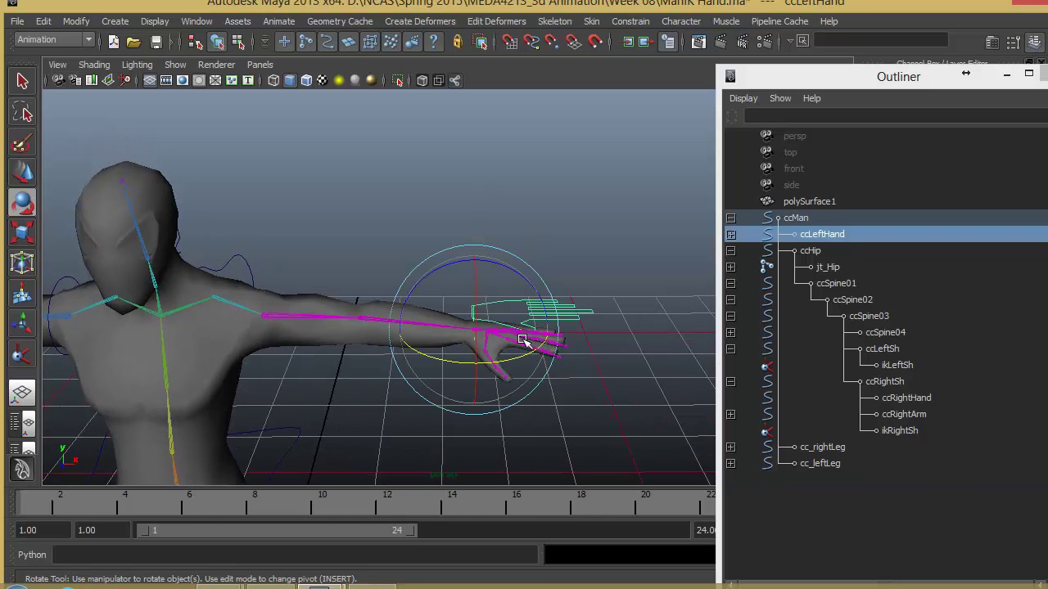
left_click_drag(524, 356, 487, 477)
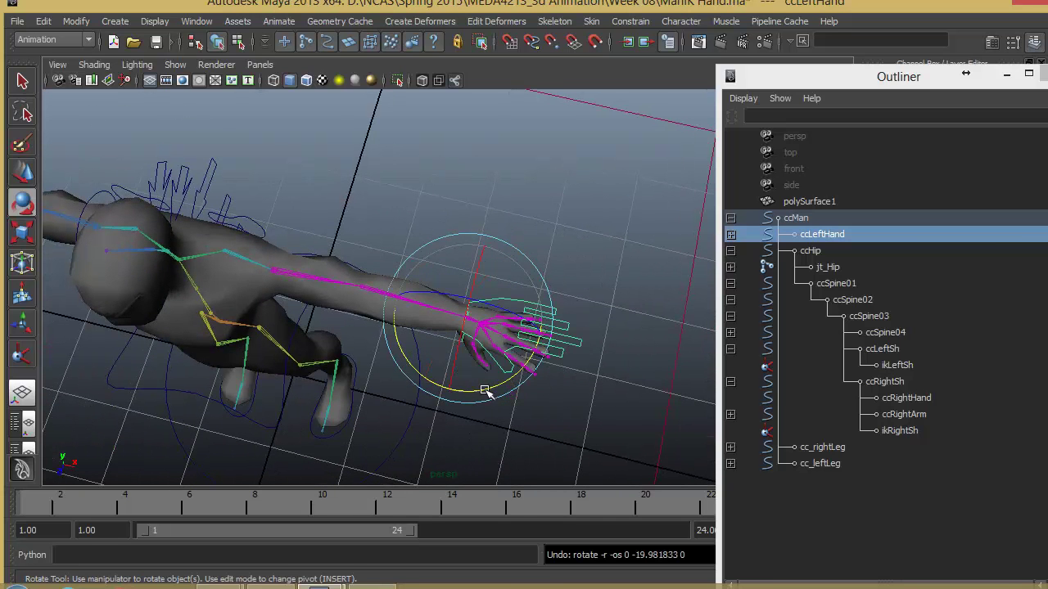
left_click_drag(485, 391, 498, 250)
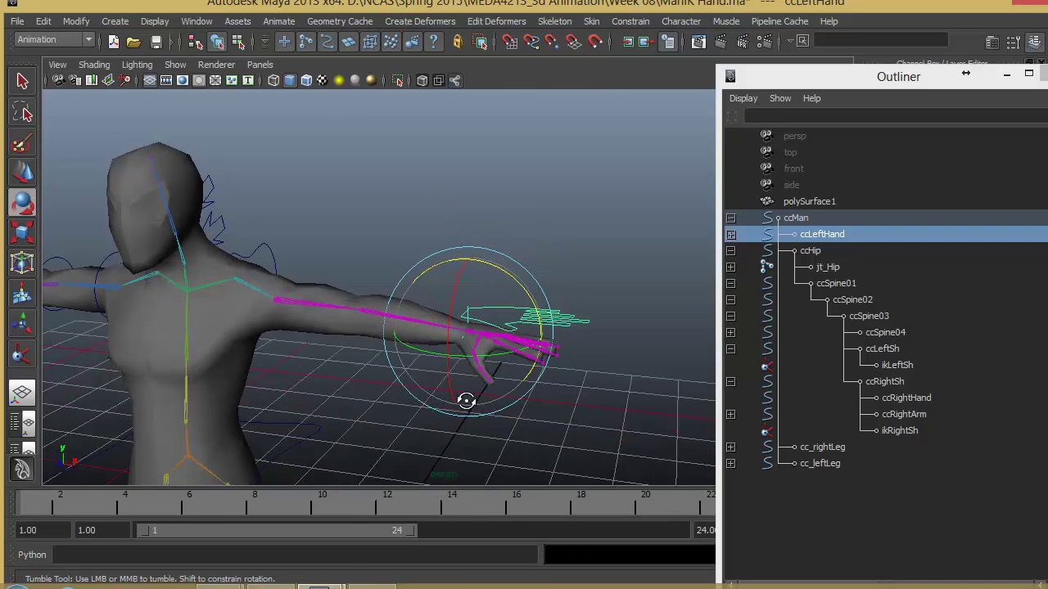
left_click_drag(467, 400, 424, 397, "alt")
left_click(478, 325)
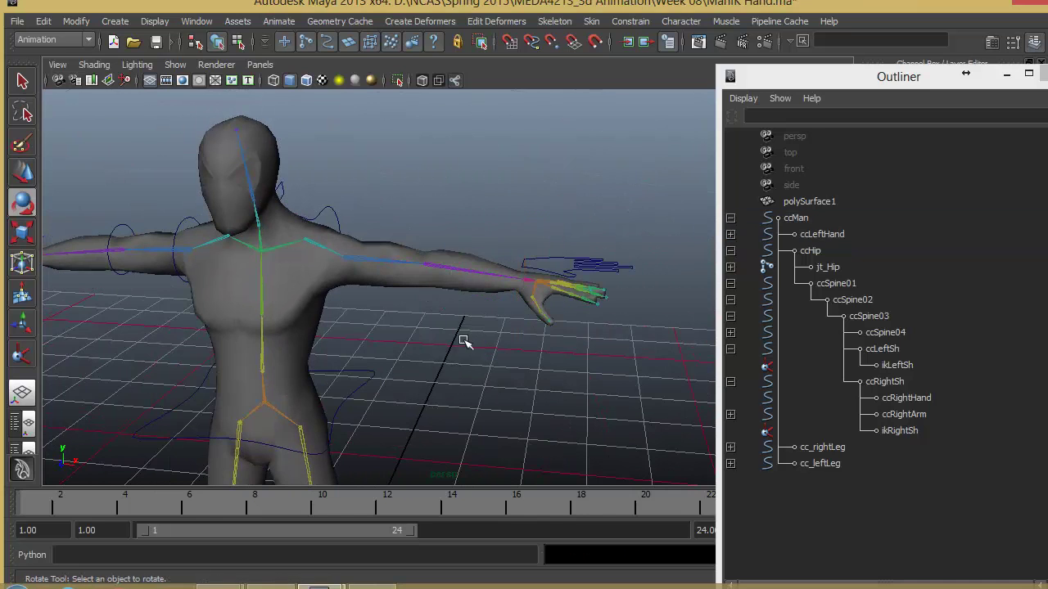
- Try moving the ccHip control to test how the left arm follows the body, and undo the move
left_click(373, 377)
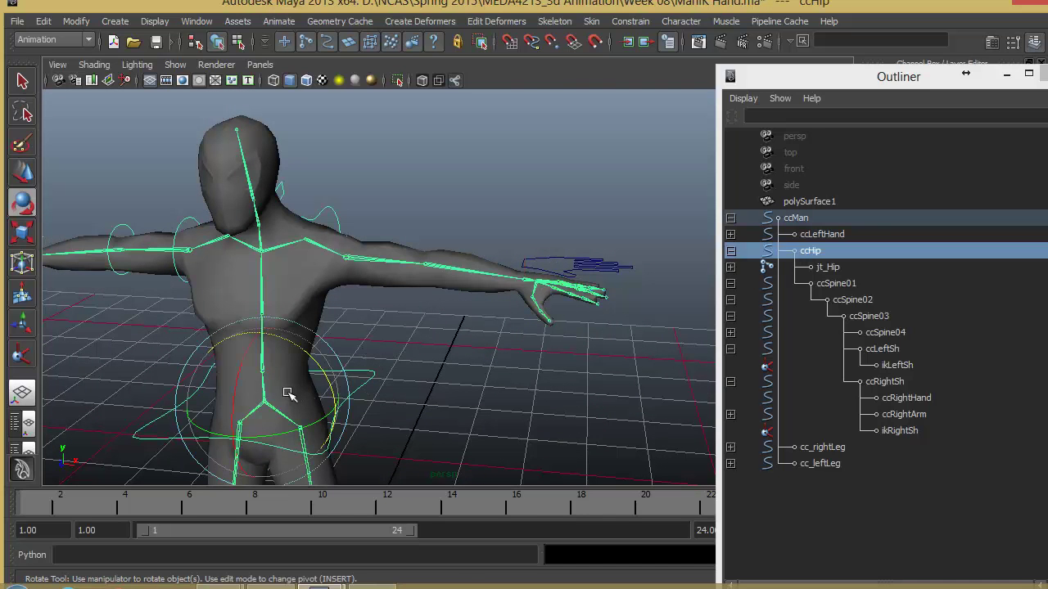
key("w")
left_click_drag(272, 399, 314, 360)
key("ctrl+z")
- Create a locator and place it behind the left elbow at about X 1.485, Y 4.871, Z -1.346
left_click_drag(494, 367, 544, 328, "alt")
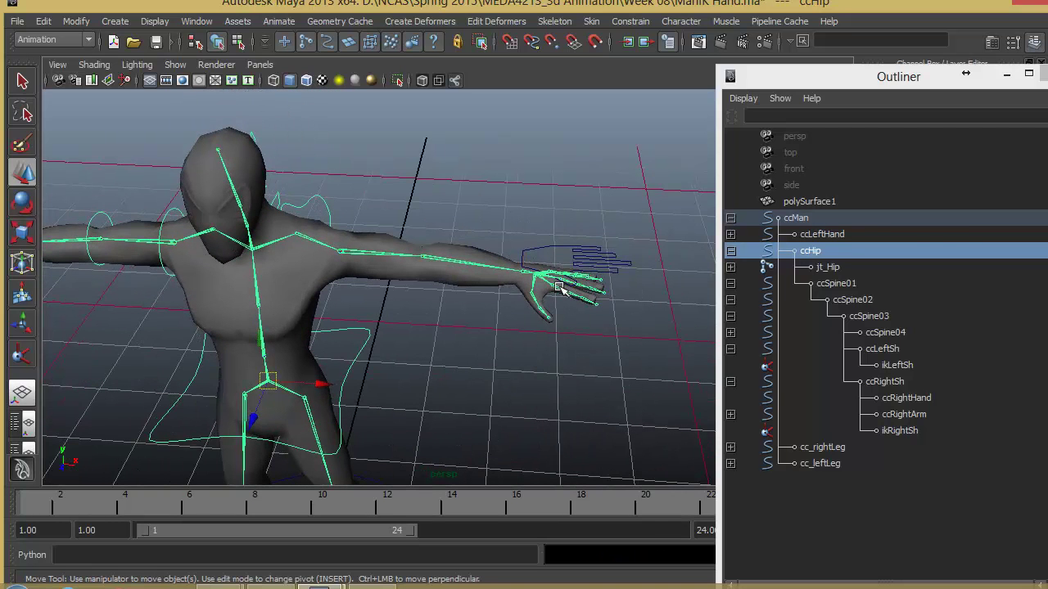
left_click_drag(561, 326, 500, 355, "alt")
right_click_drag(501, 356, 508, 369, "alt")
left_click_drag(507, 370, 484, 345, "alt")
right_click_drag(384, 331, 273, 317, "alt")
middle_click_drag(273, 317, 320, 289, "alt")
left_click(116, 22)
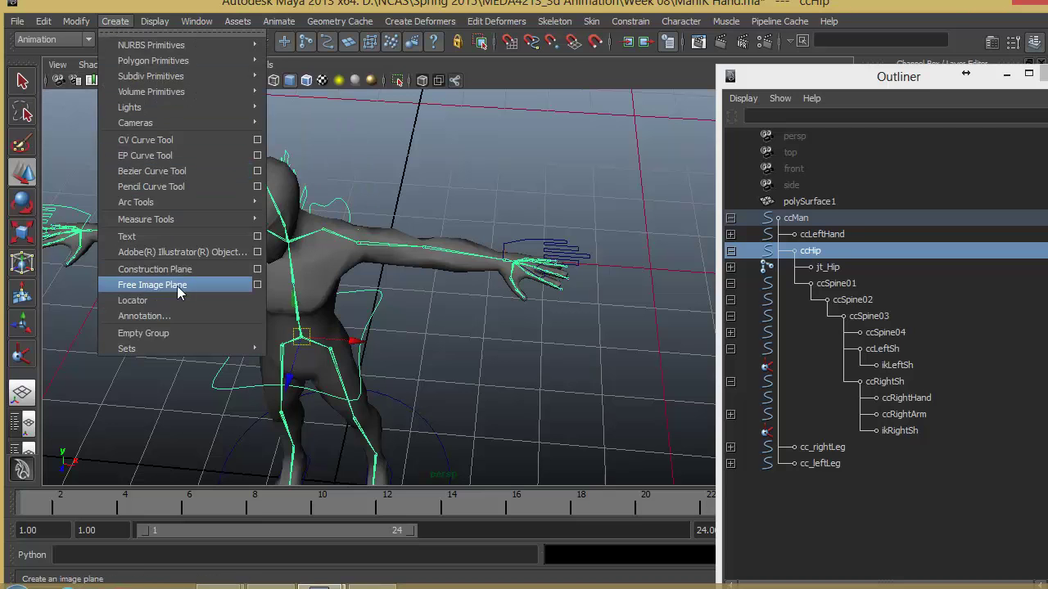
left_click(141, 299)
left_click_drag(350, 457, 370, 379, "alt")
left_click_drag(328, 458, 326, 146)
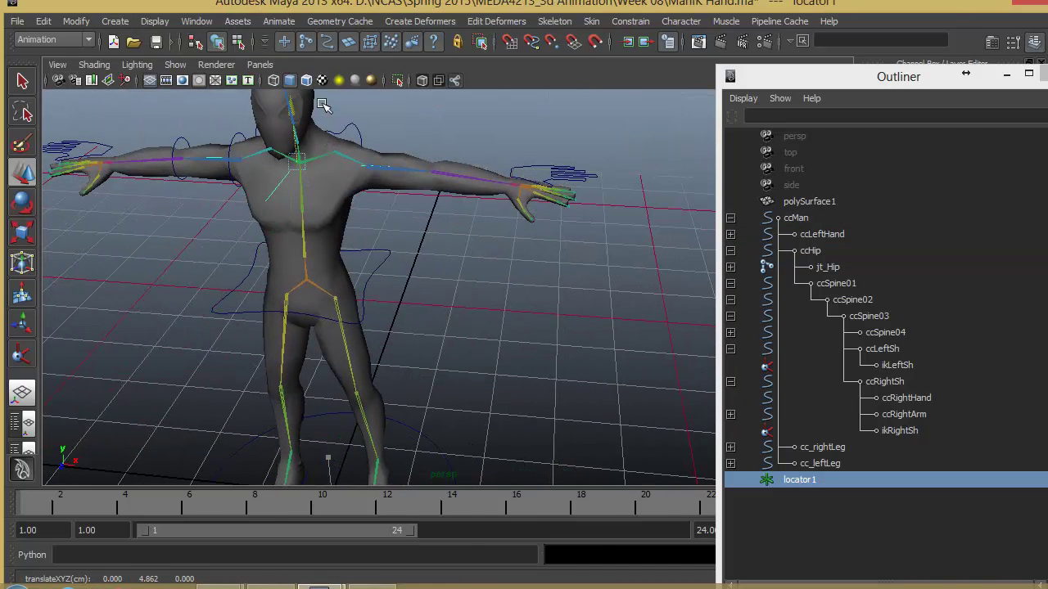
left_click_drag(465, 178, 440, 198)
left_click_drag(562, 100, 507, 311, "alt")
- Minimise the Outliner and rename the new locator as PoleVecLeftHand
left_click(1005, 75)
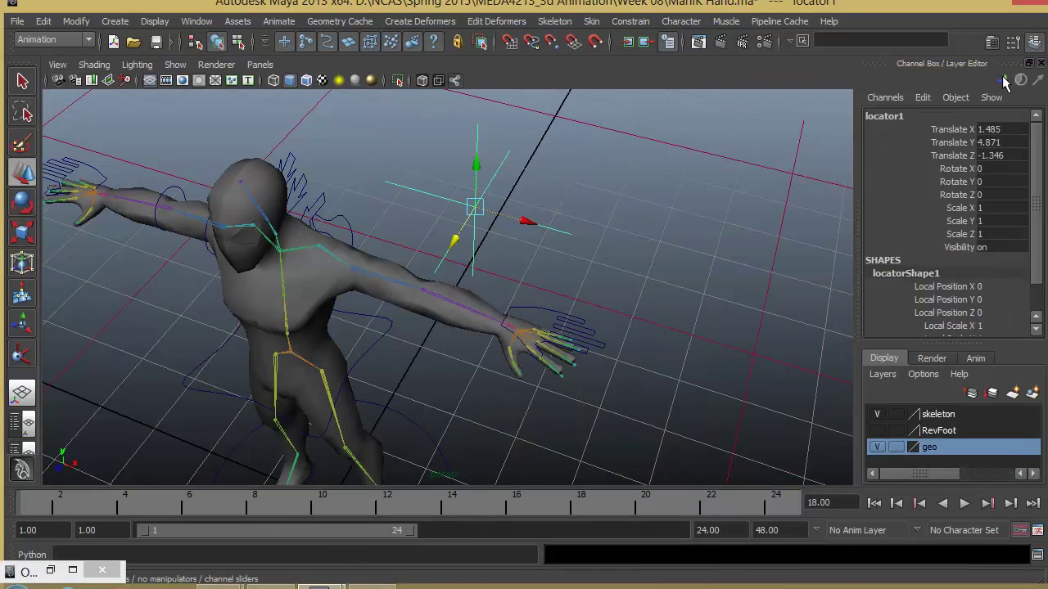
double_click(903, 116)
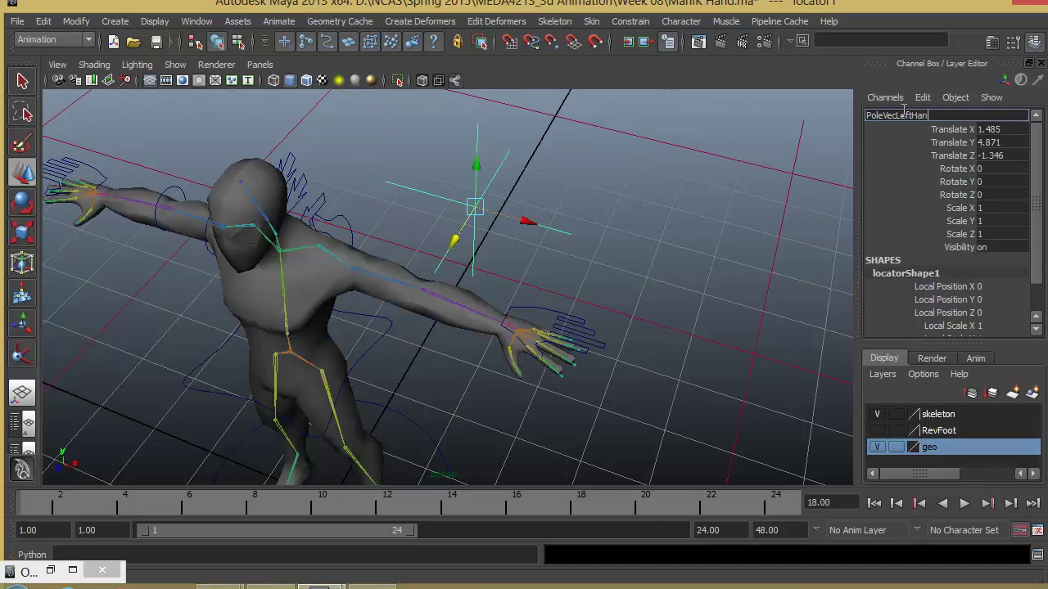
key("Return")
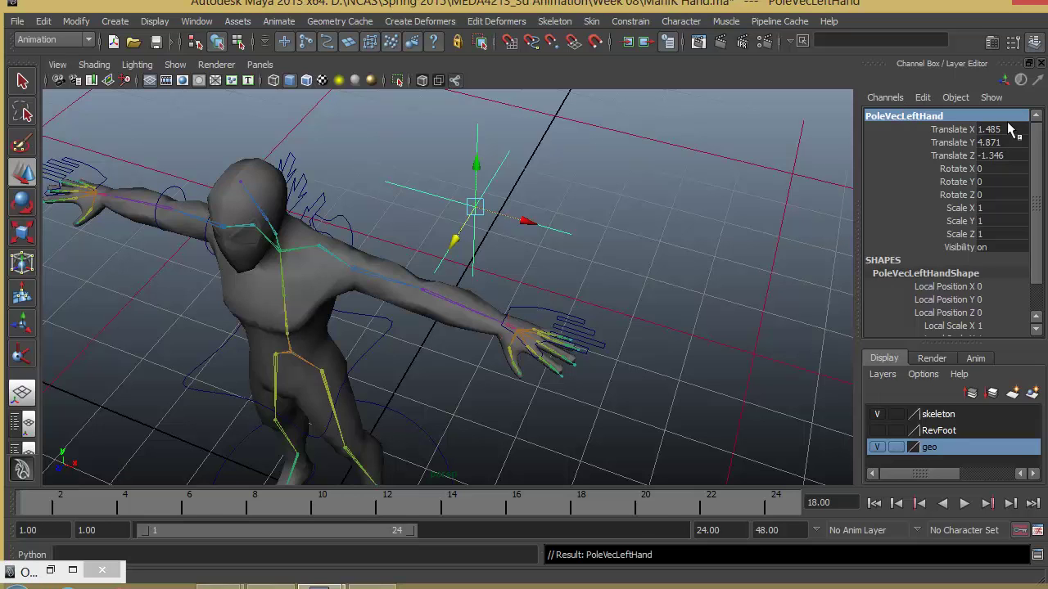
- Freeze the transformations of the PoleVecLeftHand locator and delete its history
left_click(75, 21)
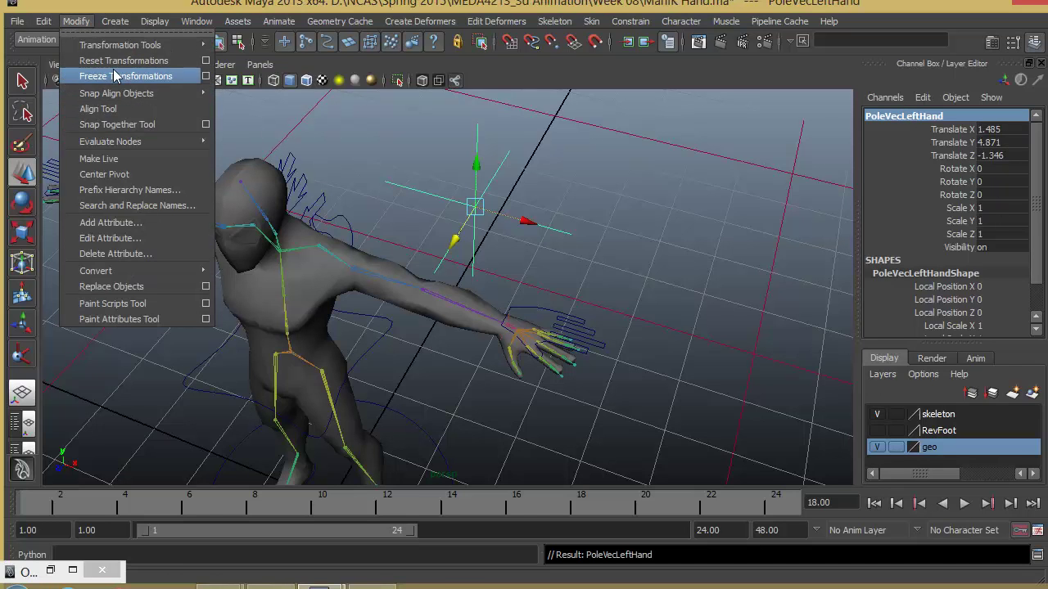
left_click(113, 71)
left_click(46, 21)
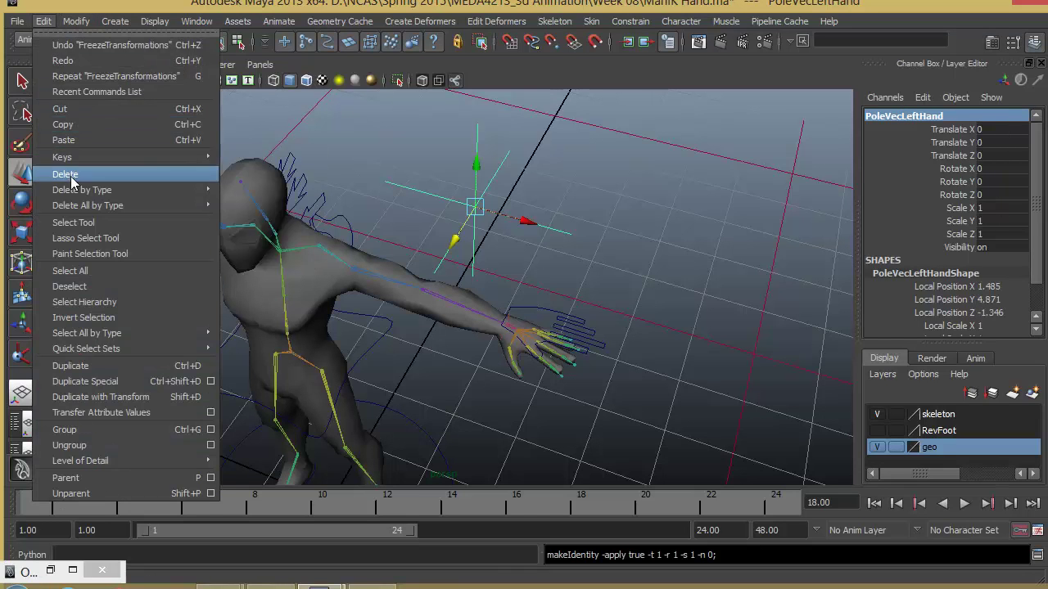
mouse_move(143, 189)
left_click(274, 197)
- Constrain the left arm's IK handle to the PoleVecLeftHand locator with a pole vector constraint and clear the selection
left_click_drag(569, 349, 475, 330, "alt")
right_click_drag(475, 330, 559, 322, "alt")
left_click_drag(559, 323, 494, 291, "alt")
right_click_drag(523, 348, 540, 348, "alt")
left_click_drag(540, 348, 432, 260, "alt")
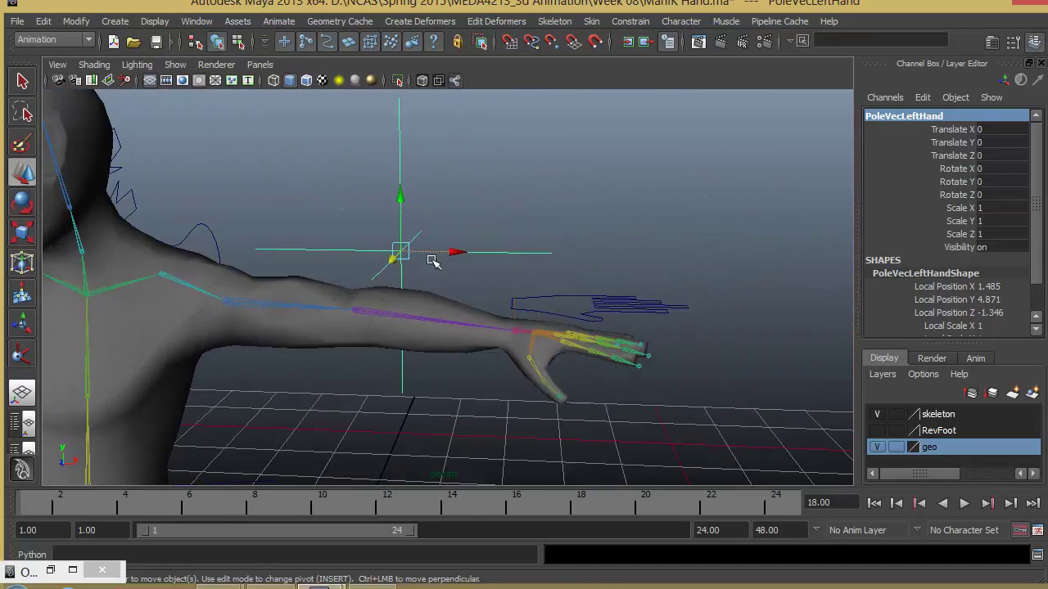
left_click(511, 293)
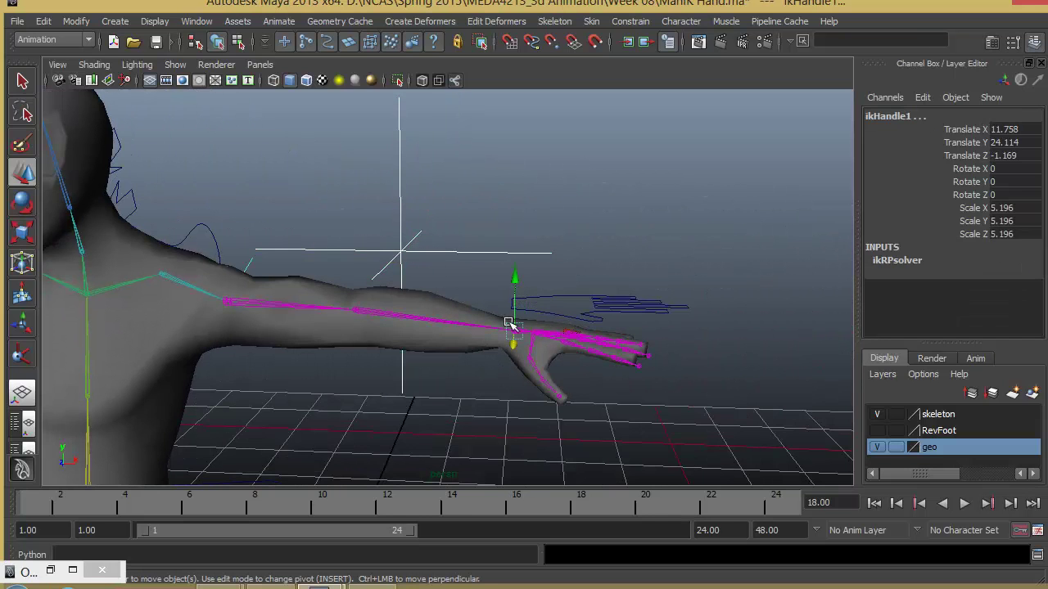
left_click(630, 21)
left_click(664, 205)
right_click_drag(662, 337, 425, 388, "alt")
left_click_drag(426, 389, 384, 408, "alt")
left_click(483, 219)
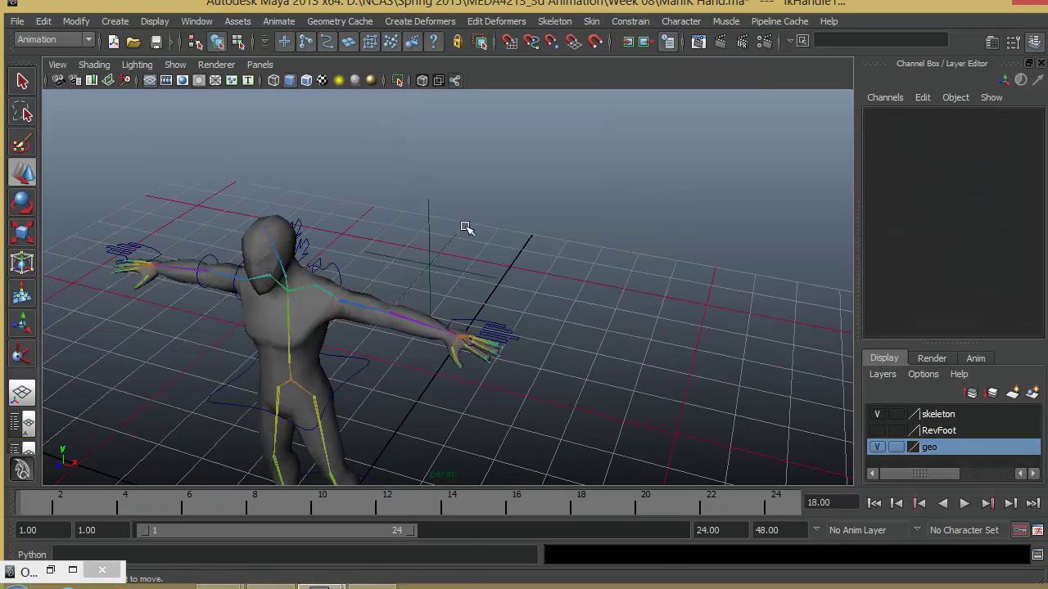
- Try rotating the ccLeftHand control about its Z and Y axes, undoing each rotation
left_click_drag(412, 196, 447, 231)
left_click_drag(454, 404, 519, 330, "alt")
left_click(512, 340)
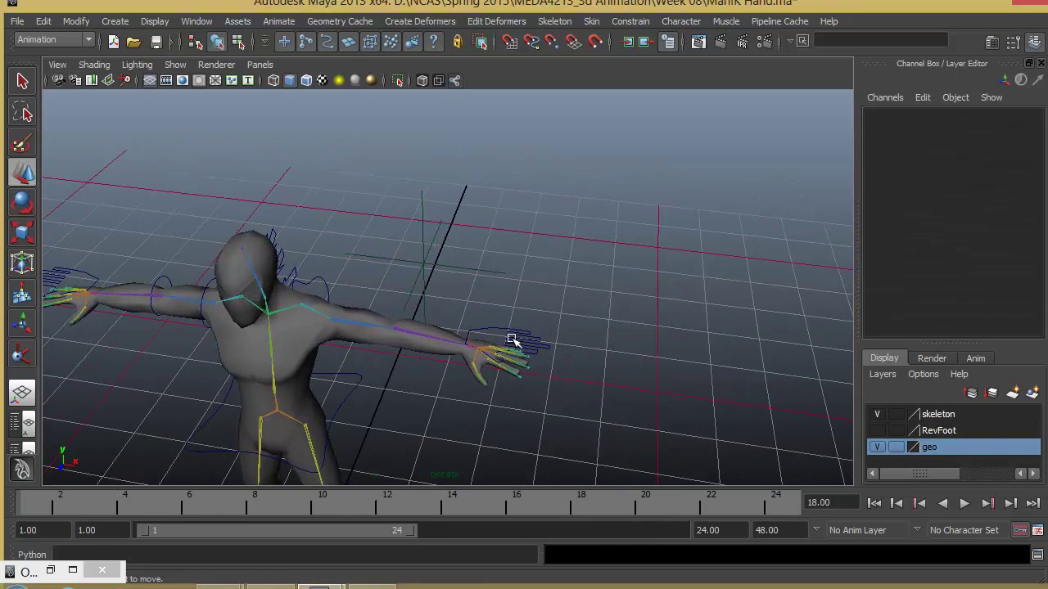
left_click(511, 342)
key("e")
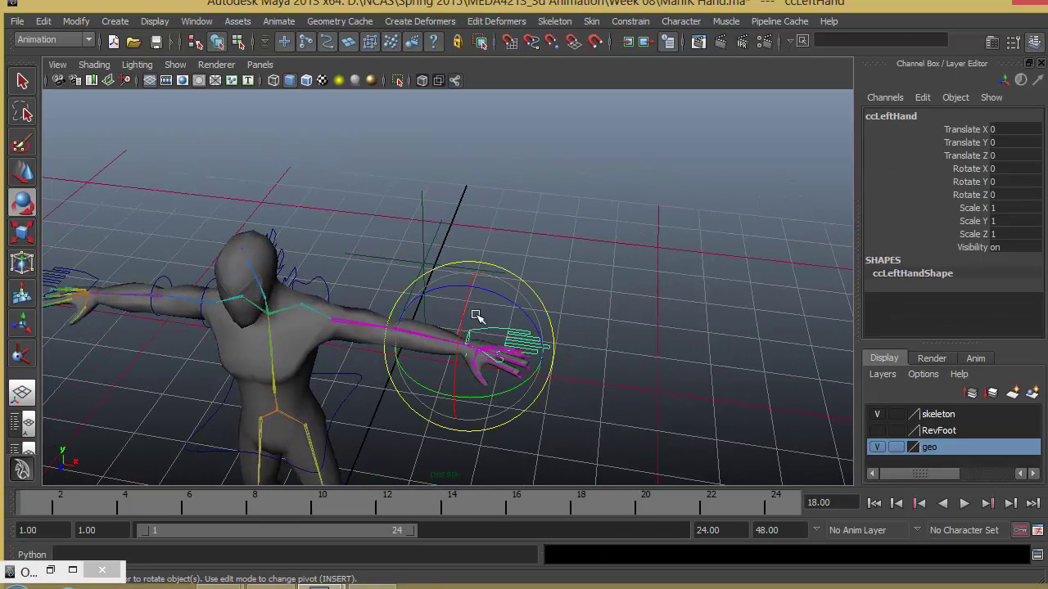
left_click_drag(499, 297, 368, 342)
key("ctrl+z")
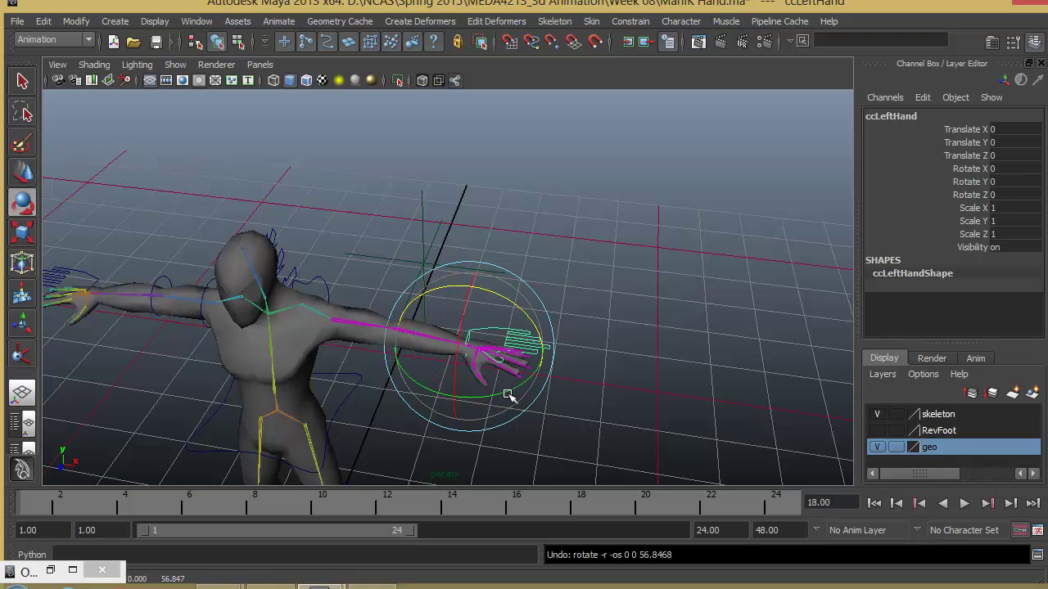
left_click_drag(508, 395, 319, 327)
key("ctrl+z")
- Move the ccLeftHand control down, inward and forward to about X -4.948, Y -2.167, Z 6.427 to bend the left arm
key("w")
left_click_drag(445, 215, 452, 270)
left_click_drag(497, 325, 412, 314)
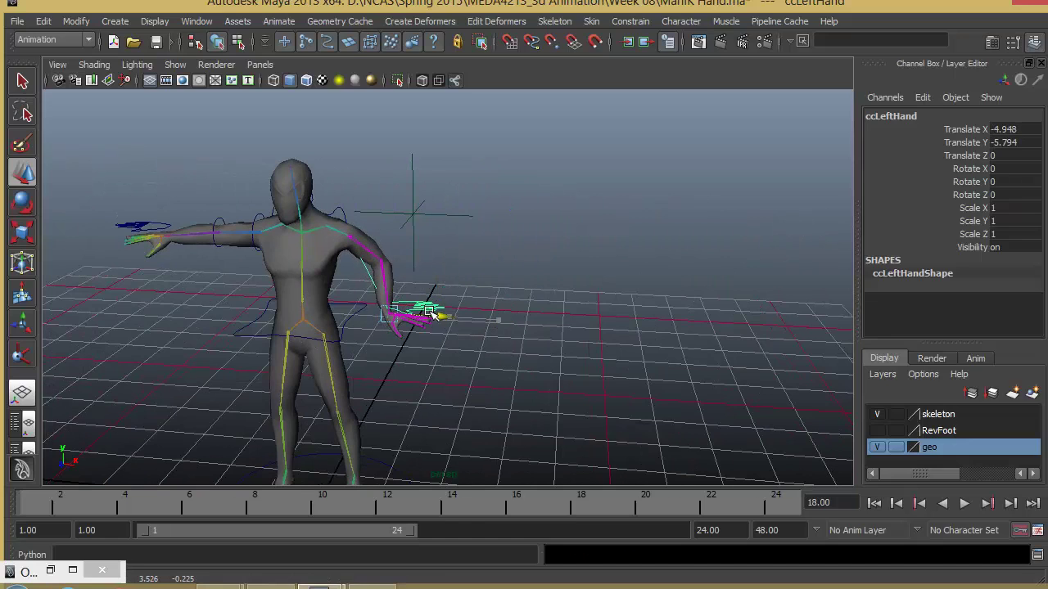
left_click_drag(380, 262, 381, 266)
left_click_drag(381, 266, 417, 356, "alt")
- Rotate the ccLeftHand control to about X 48.762, Y -76.907, Z -77.283 to pose the left wrist
key("e")
left_click_drag(342, 393, 421, 293)
left_click_drag(400, 385, 456, 372, "alt")
right_click_drag(455, 371, 580, 402, "alt")
left_click_drag(580, 402, 594, 326, "alt")
mouse_move(541, 223)
left_mouse_down()
mouse_move(535, 210)
mouse_move(532, 229)
left_mouse_up()
- Examine the posed left arm, its elbow bend and the wrist from several angles
left_click_drag(532, 241, 531, 253, "alt")
right_click_drag(531, 253, 491, 314, "alt")
middle_click_drag(491, 313, 520, 293, "alt")
left_click_drag(521, 293, 489, 407, "alt")
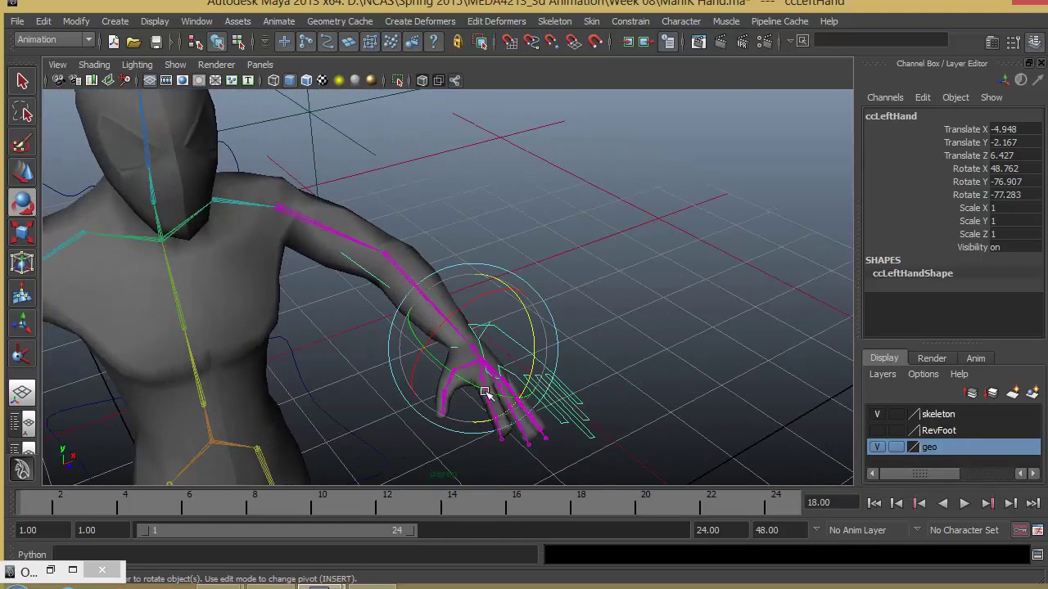
right_click_drag(600, 376, 480, 388, "alt")
left_click_drag(479, 388, 359, 368, "alt")
right_click_drag(433, 366, 374, 362, "alt")
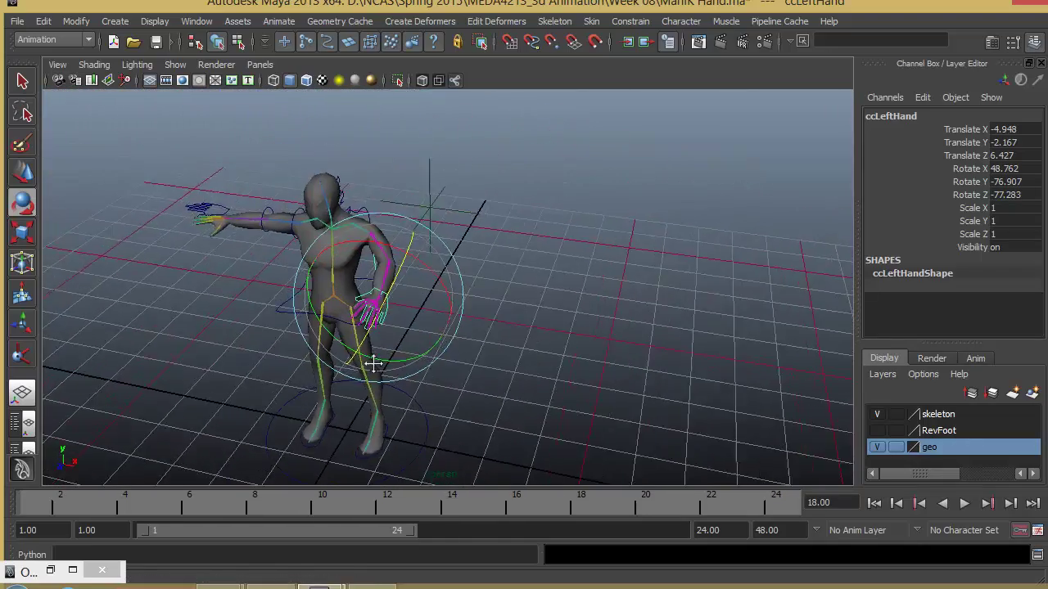
left_click_drag(374, 362, 266, 332, "alt")
right_click_drag(266, 332, 366, 334, "alt")
middle_click_drag(366, 334, 391, 349, "alt")
right_click_drag(319, 358, 416, 365, "alt")
middle_click_drag(352, 347, 406, 344, "alt")
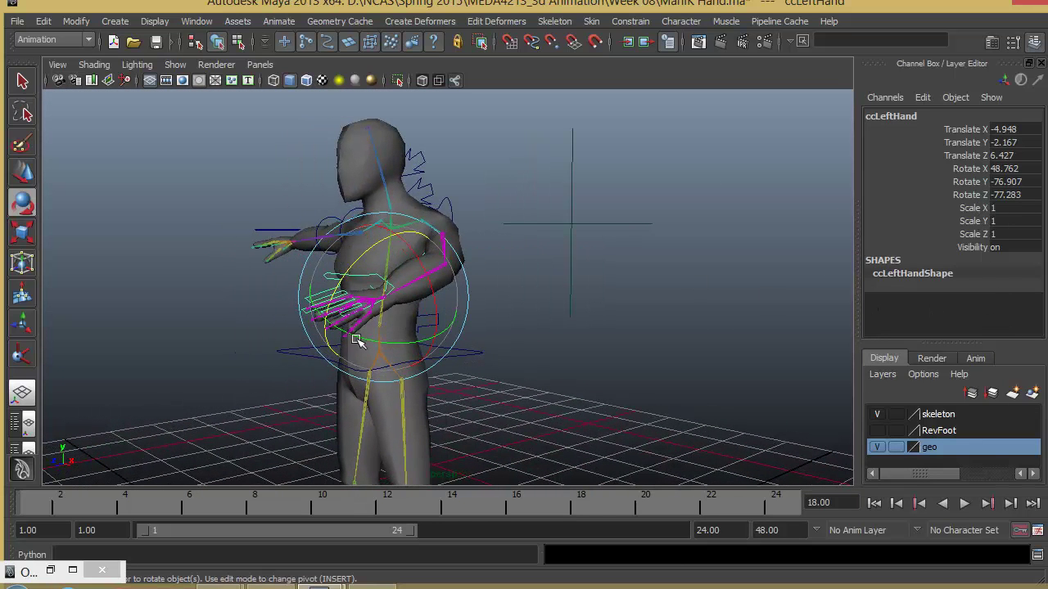
left_click_drag(338, 335, 428, 365, "alt")
left_click_drag(561, 293, 529, 355, "alt")
- Try moving the ccHip control with the left hand posed, and undo the move
left_click(514, 336)
key("w")
left_click_drag(532, 368, 587, 422, "alt")
key("ctrl+z")
key("ctrl+z")
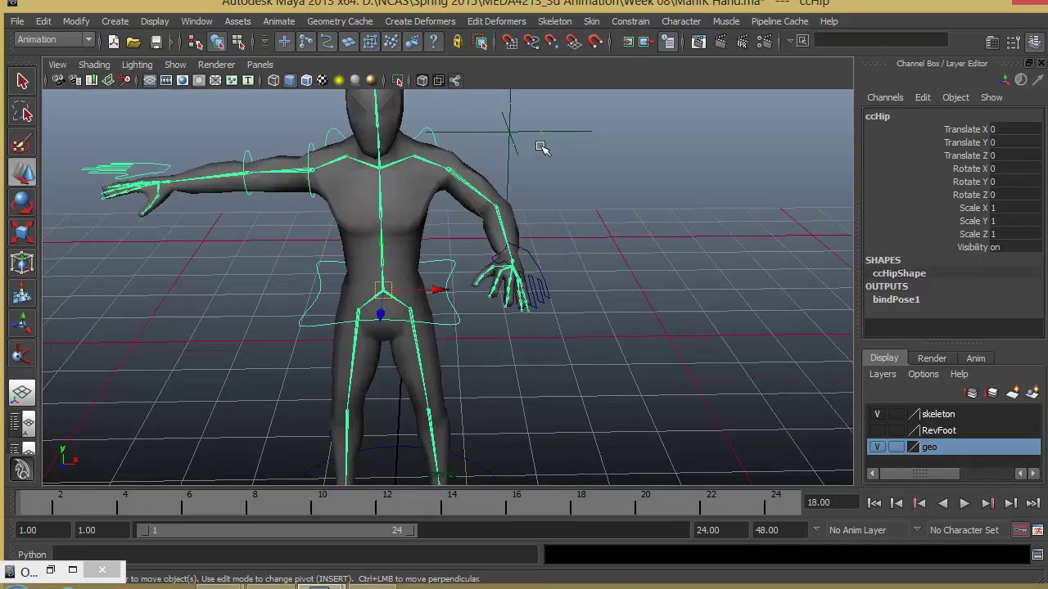
- Move the PoleVecLeftHand locator to about X 1.062, Y -0.459, Z 0.246 to redirect the left elbow
left_click(511, 133)
left_click_drag(513, 133, 595, 160)
middle_click_drag(596, 161, 477, 291)
middle_click_drag(607, 238, 607, 178)
left_click_drag(607, 176, 600, 176)
left_click_drag(547, 303, 515, 320, "alt")
middle_click_drag(506, 342, 504, 362, "alt")
left_click_drag(502, 362, 532, 339, "alt")
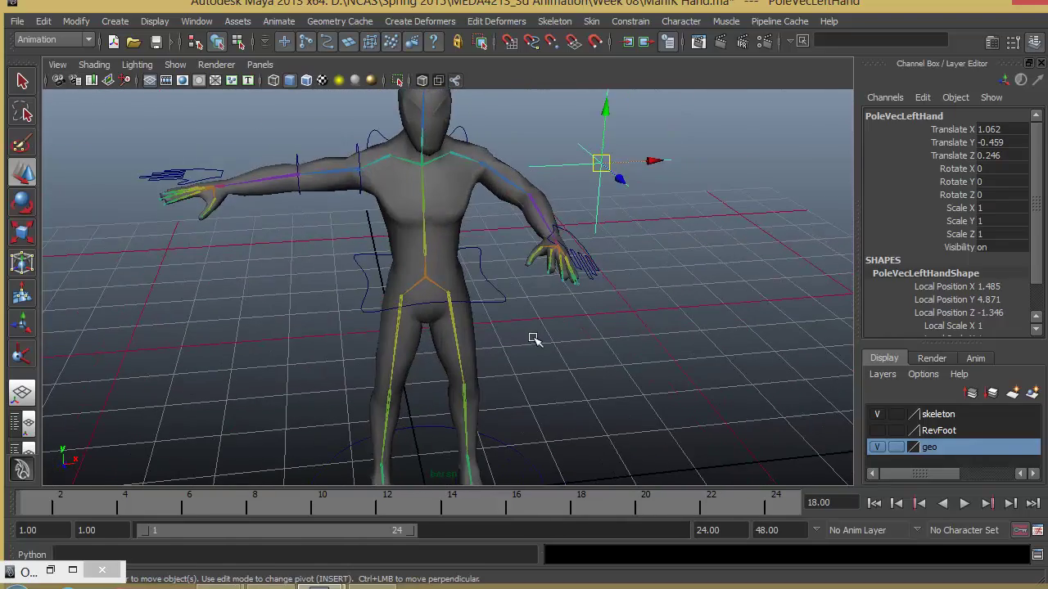